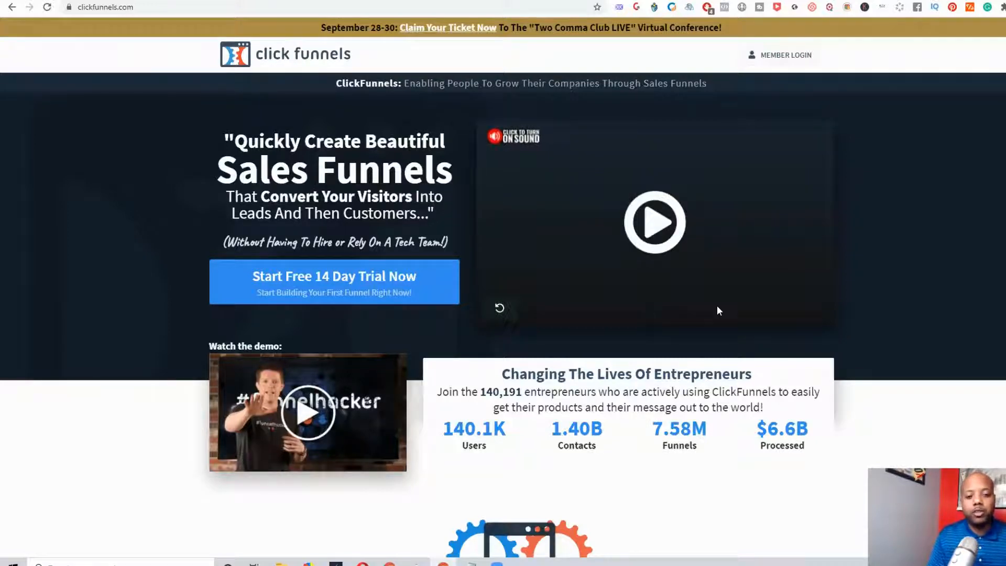
Look over the ClickFunnels homepage's introduction, trial offer and usage statistics
scroll(713, 308, down, 3)
scroll(713, 309, down, 6)
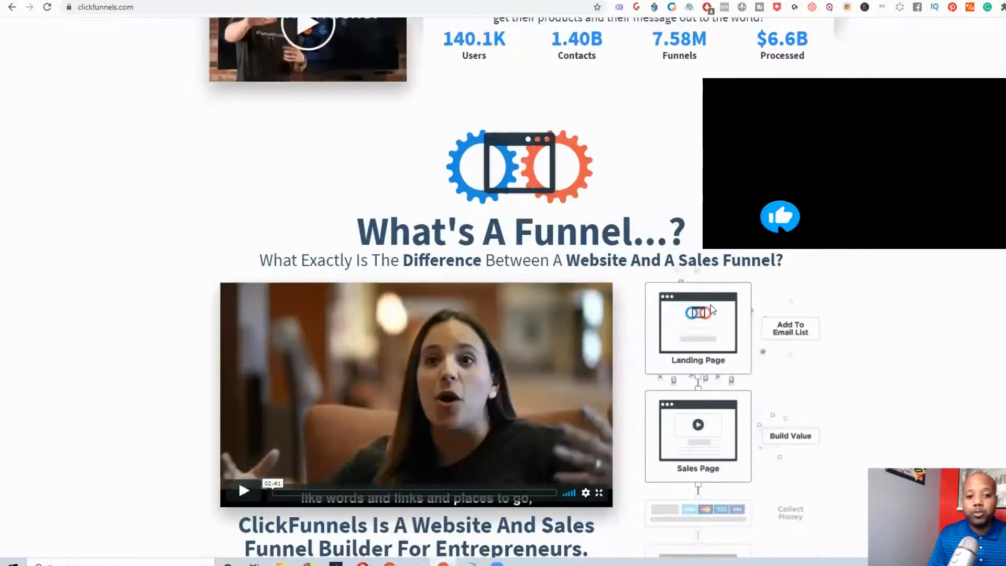
scroll(708, 308, up, 6)
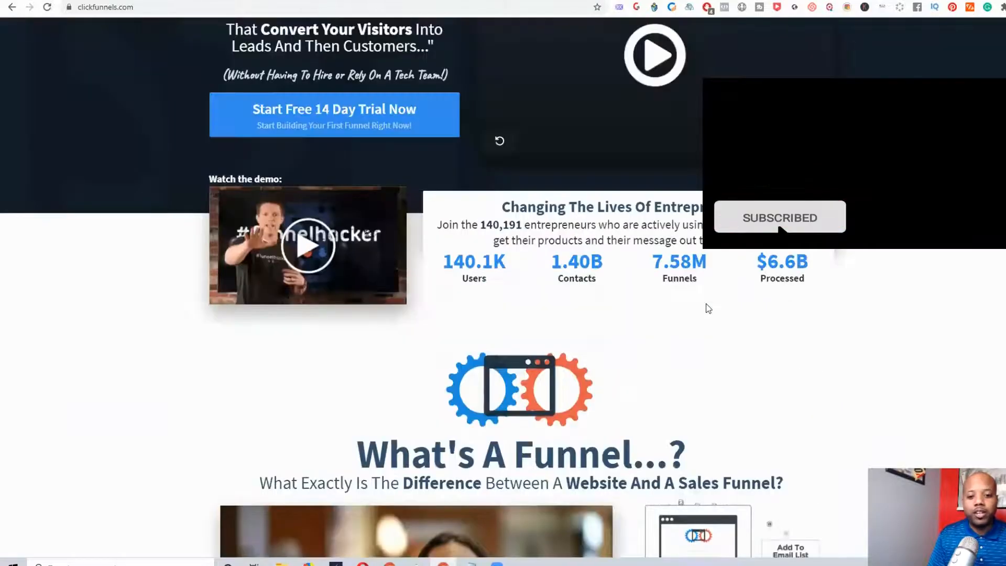
scroll(723, 267, down, 3)
scroll(722, 267, up, 3)
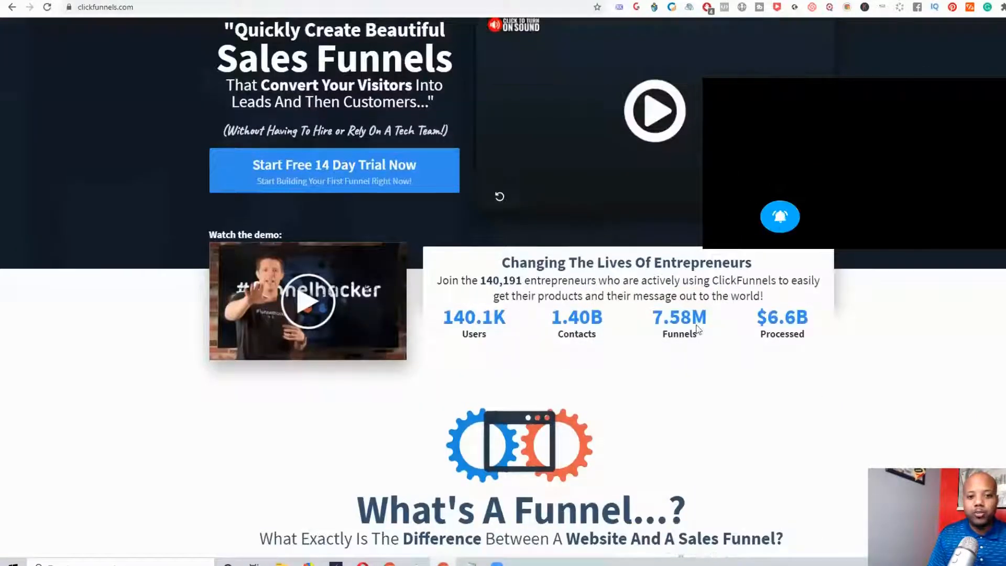
scroll(682, 234, up, 2)
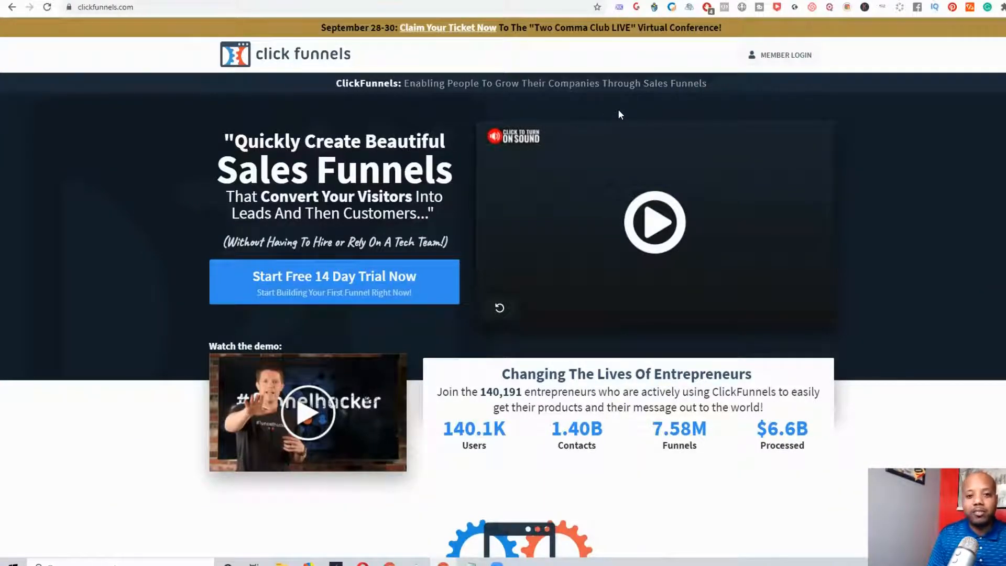
scroll(617, 109, down, 2)
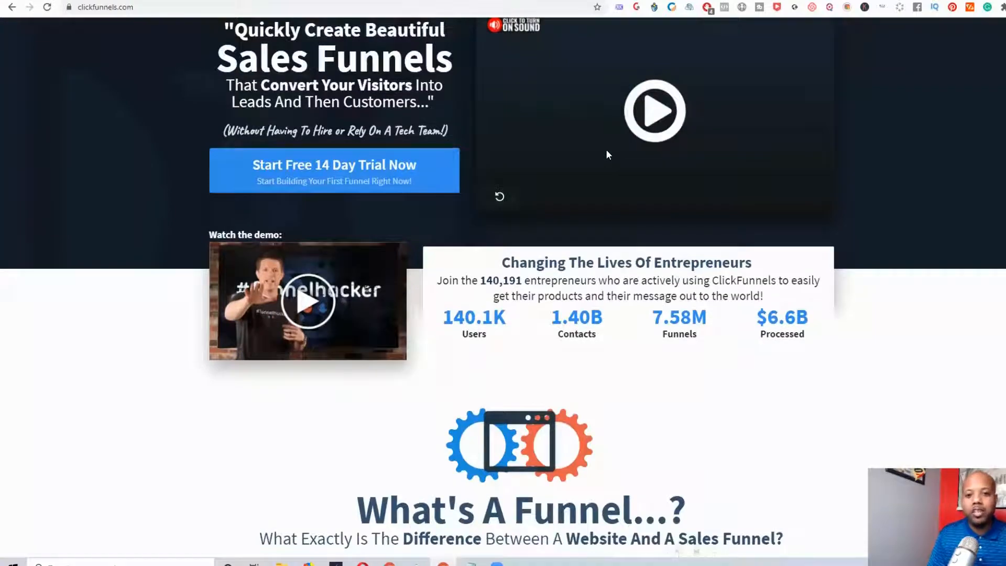
scroll(607, 154, down, 2)
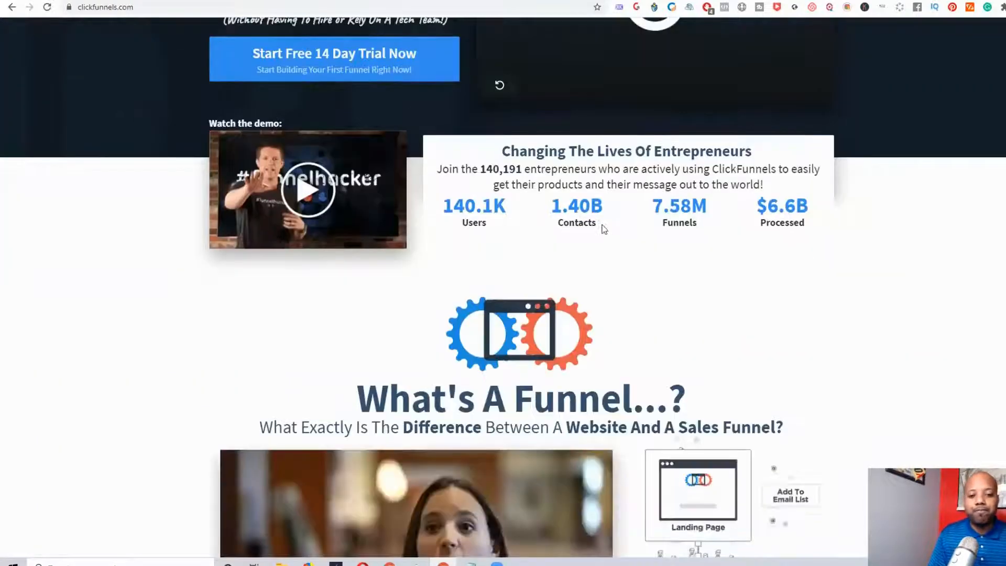
Examine the "What's A Funnel...?" section and its funnel diagram from landing page to membership area
scroll(621, 246, down, 5)
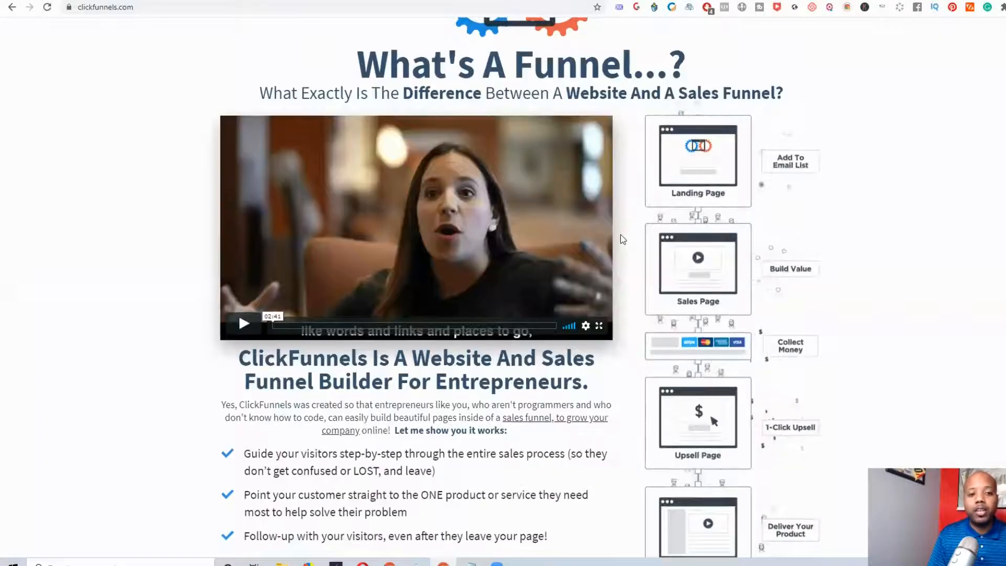
scroll(623, 231, down, 2)
scroll(624, 224, down, 2)
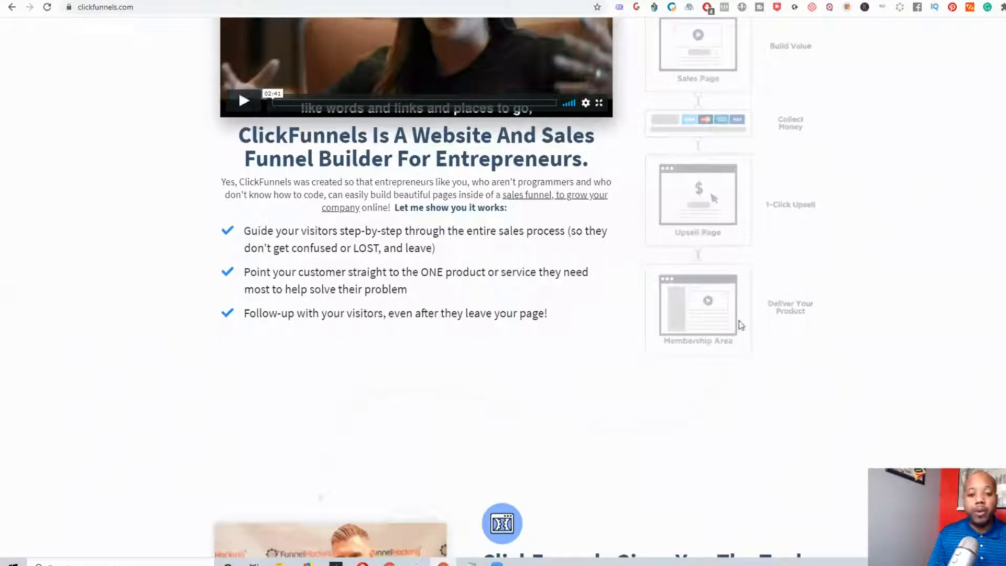
scroll(754, 242, up, 2)
scroll(755, 238, up, 2)
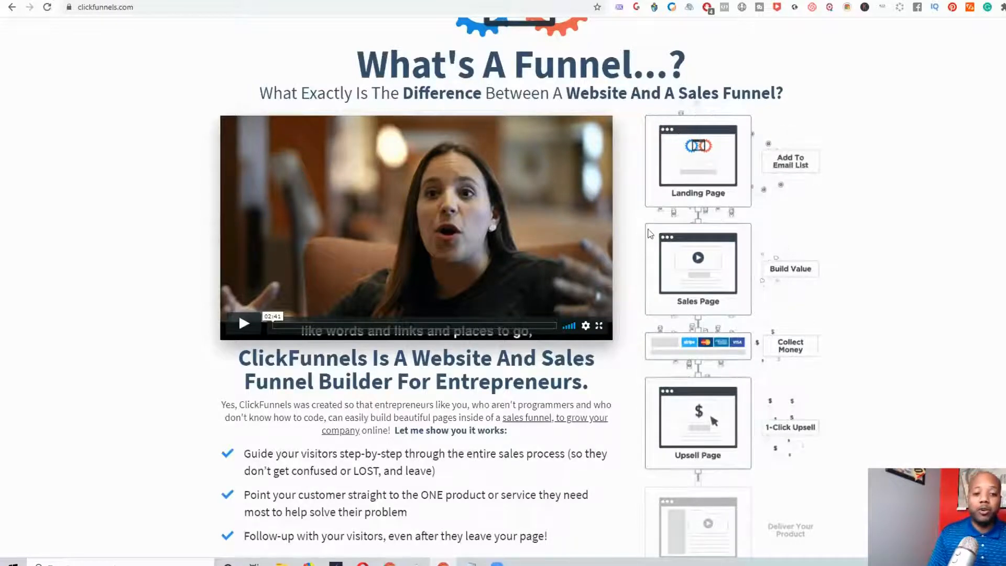
scroll(654, 243, down, 1)
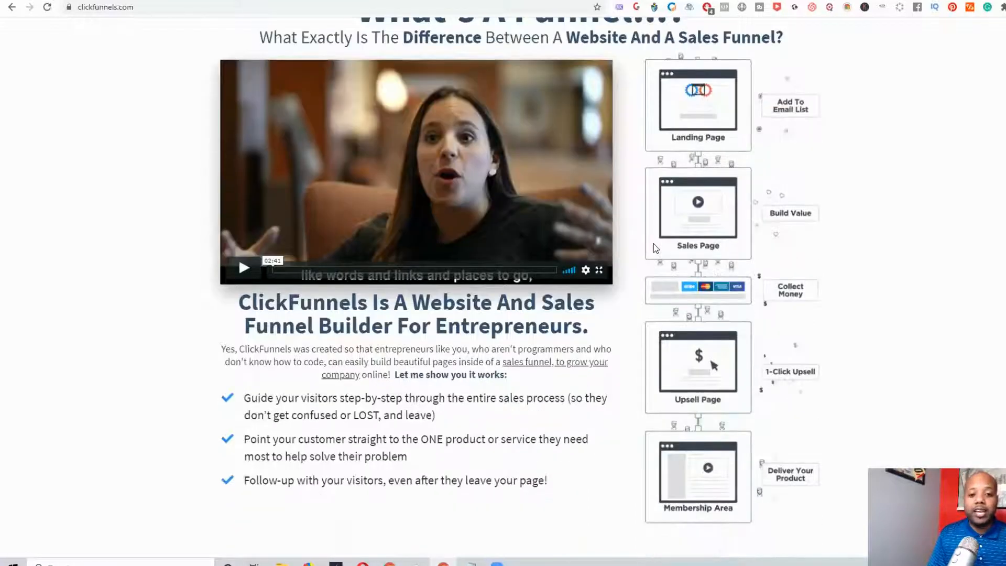
scroll(710, 252, down, 2)
scroll(706, 269, down, 2)
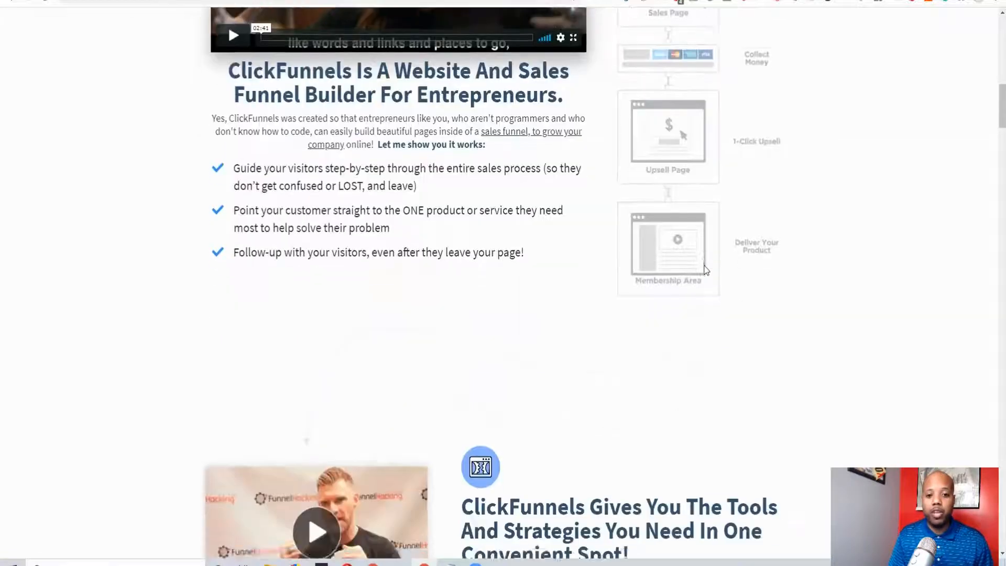
scroll(705, 269, up, 3)
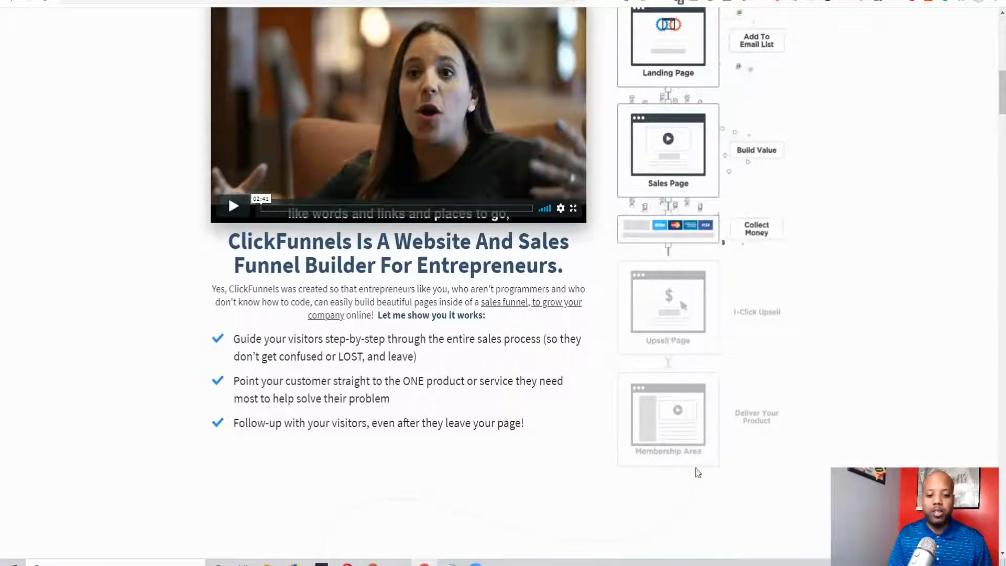
scroll(350, 481, down, 3)
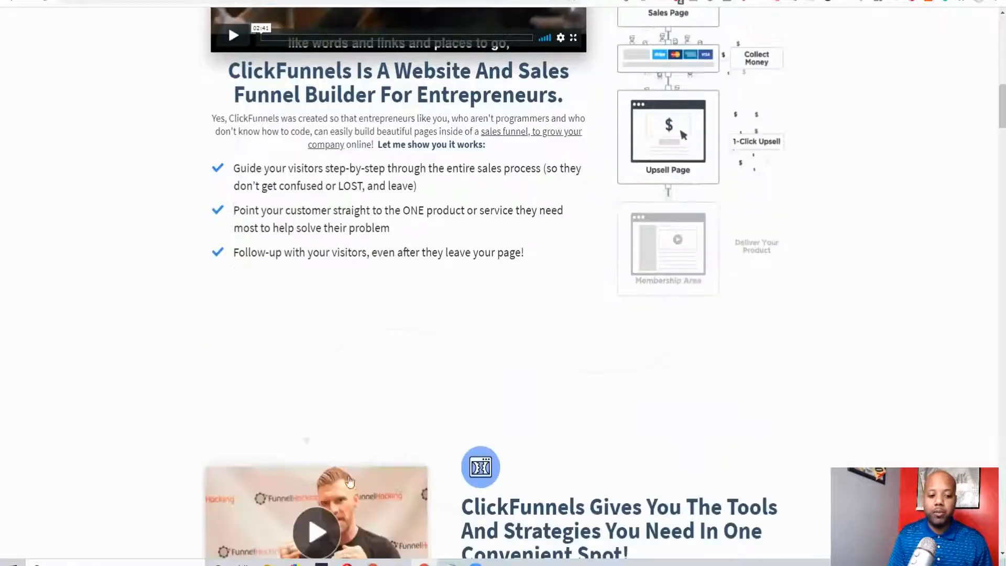
Review the homepage sections on tools, generating leads, selling products, follow-up funnels and the business-type quiz
scroll(576, 366, down, 4)
scroll(504, 349, down, 3)
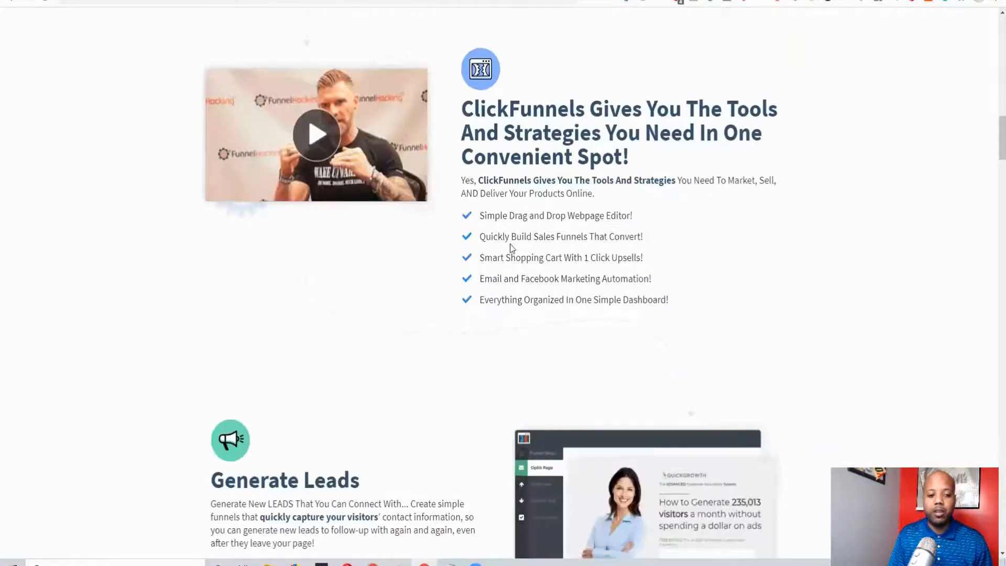
scroll(510, 247, down, 3)
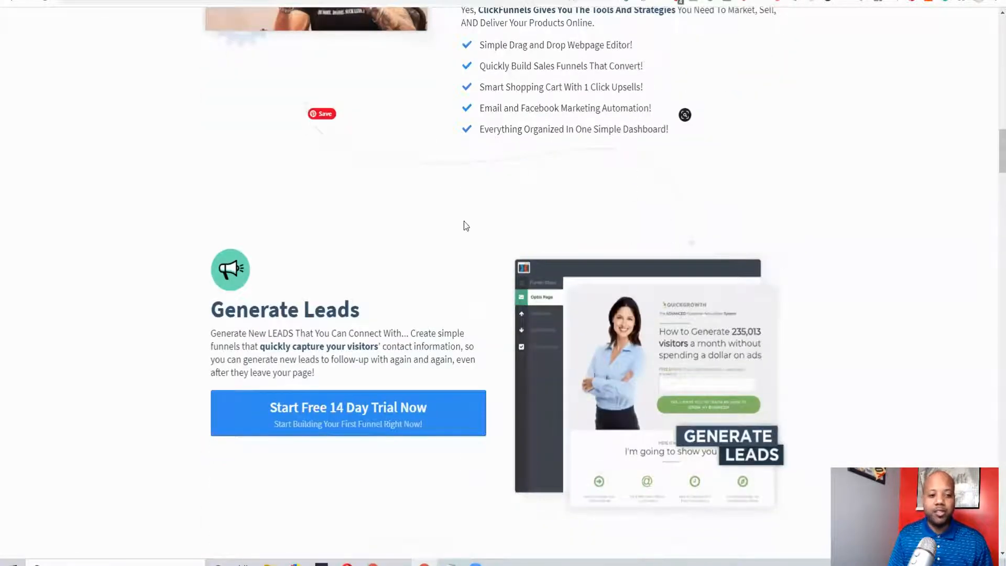
scroll(732, 304, down, 3)
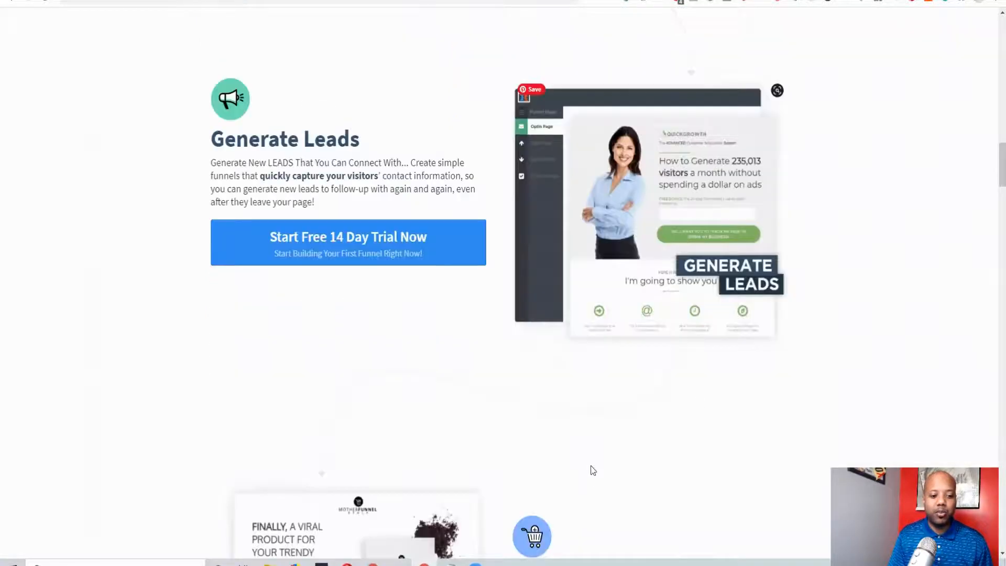
scroll(557, 414, down, 4)
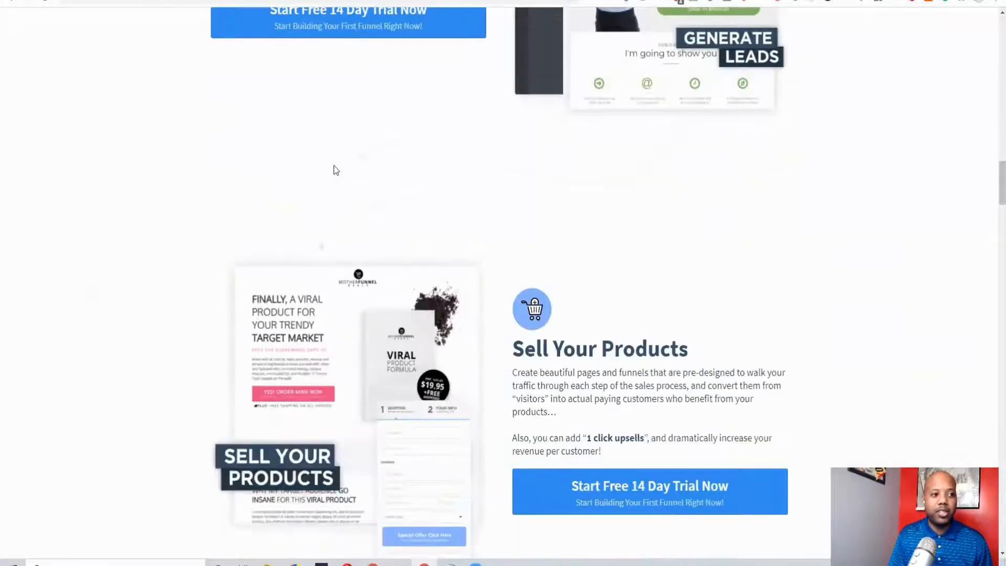
scroll(617, 314, down, 2)
scroll(631, 341, down, 8)
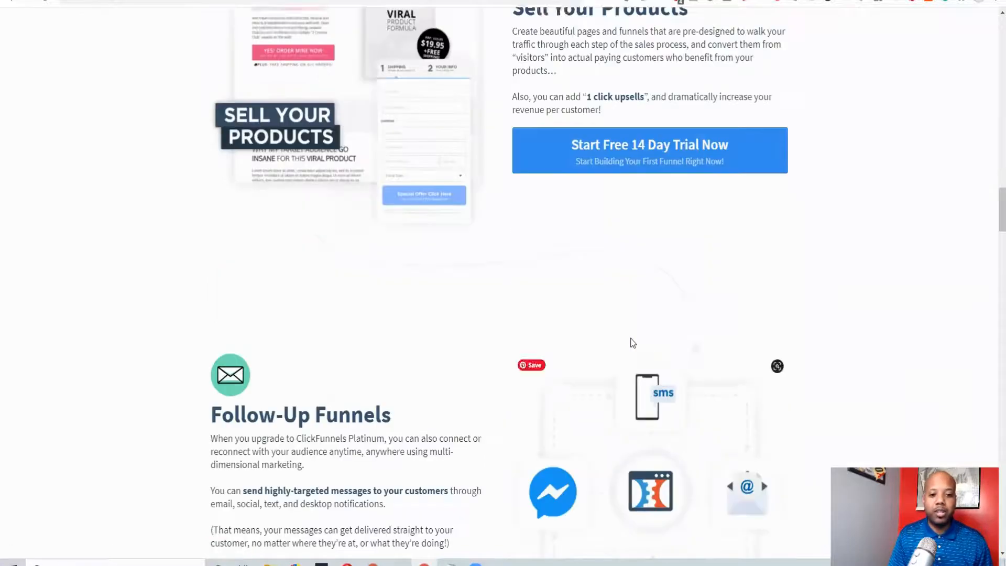
scroll(526, 307, down, 9)
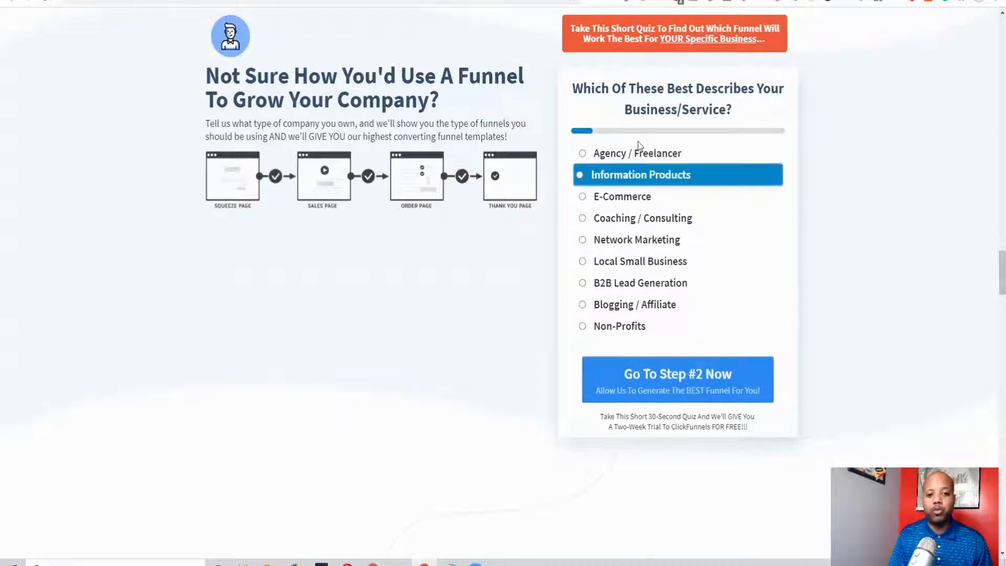
scroll(366, 381, up, 8)
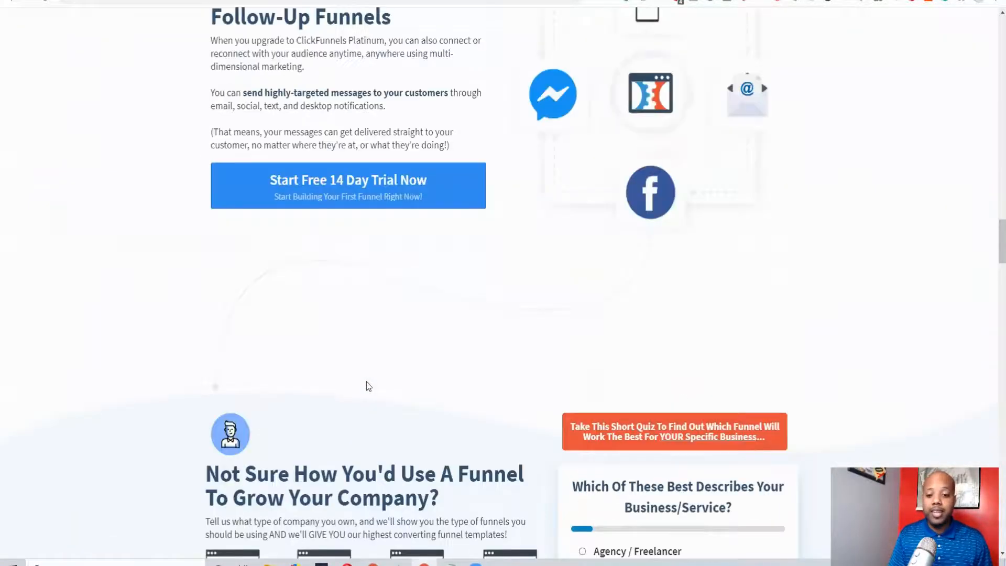
scroll(366, 385, up, 3)
scroll(344, 168, up, 10)
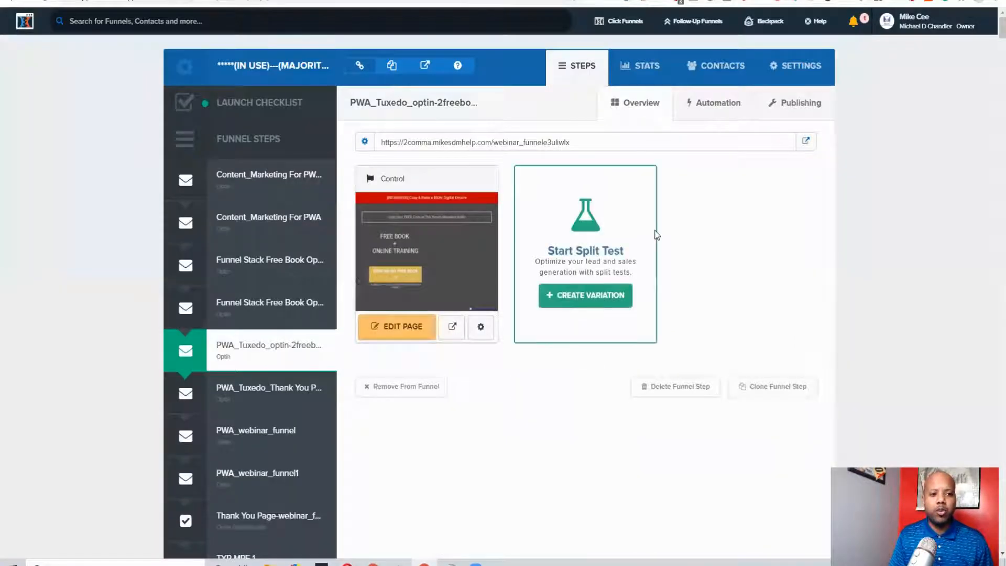
Open the Control page of the PWA_Tuxedo opt-in funnel step for editing
scroll(656, 235, down, 3)
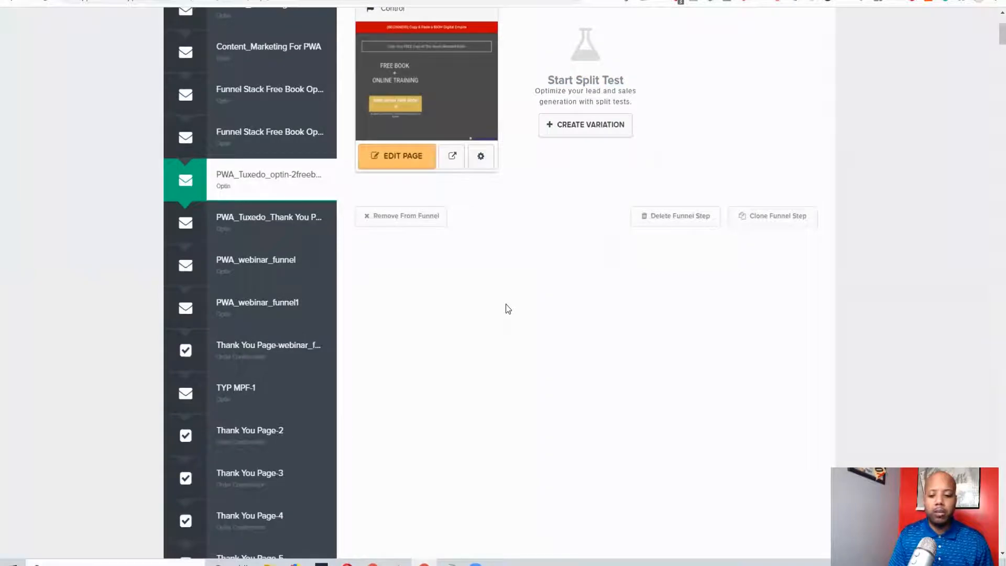
scroll(540, 298, up, 3)
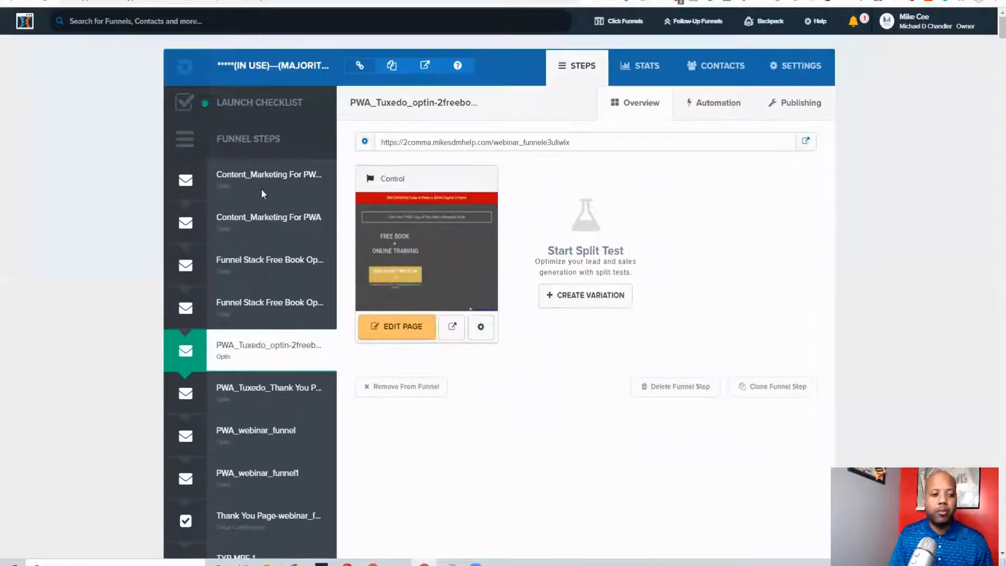
click(411, 332)
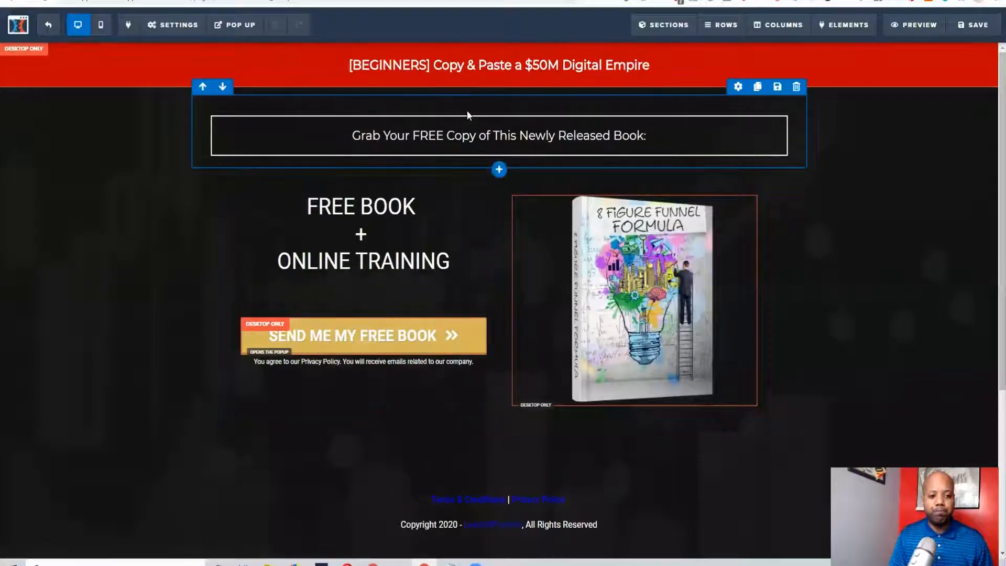
Review the free book opt-in page's layout and show its pop-up in the editor
scroll(422, 319, down, 2)
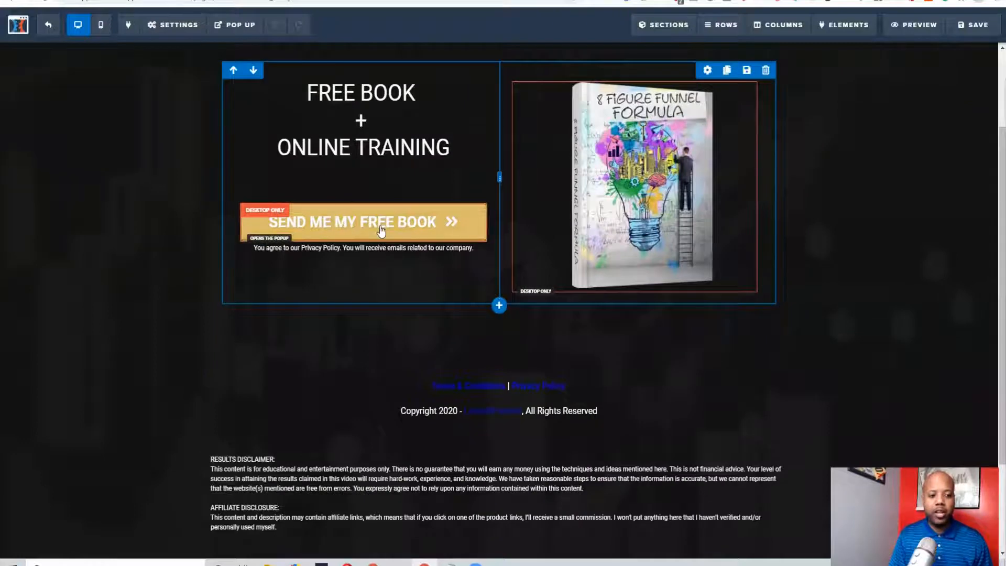
scroll(393, 198, up, 2)
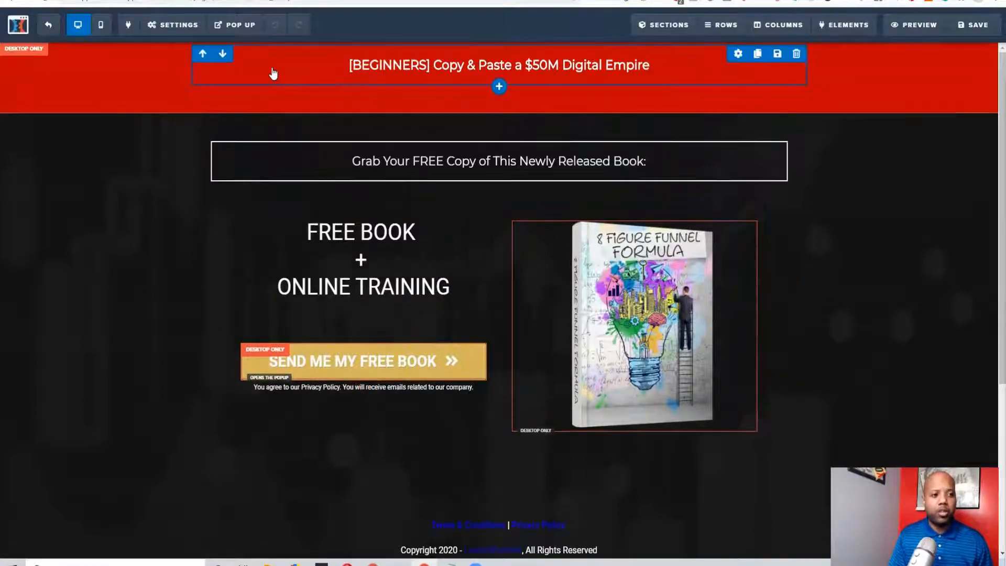
mouse_move(235, 26)
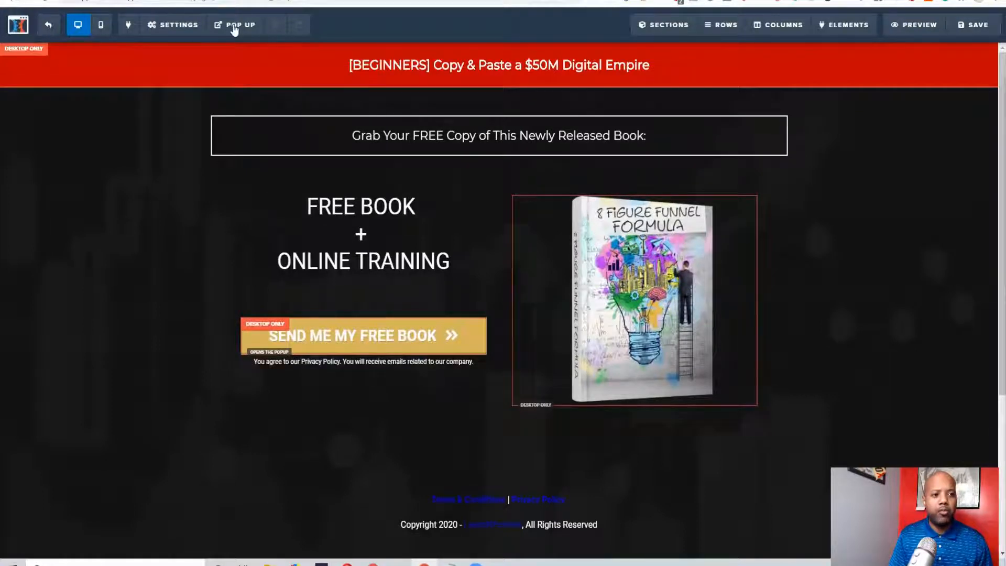
click(245, 45)
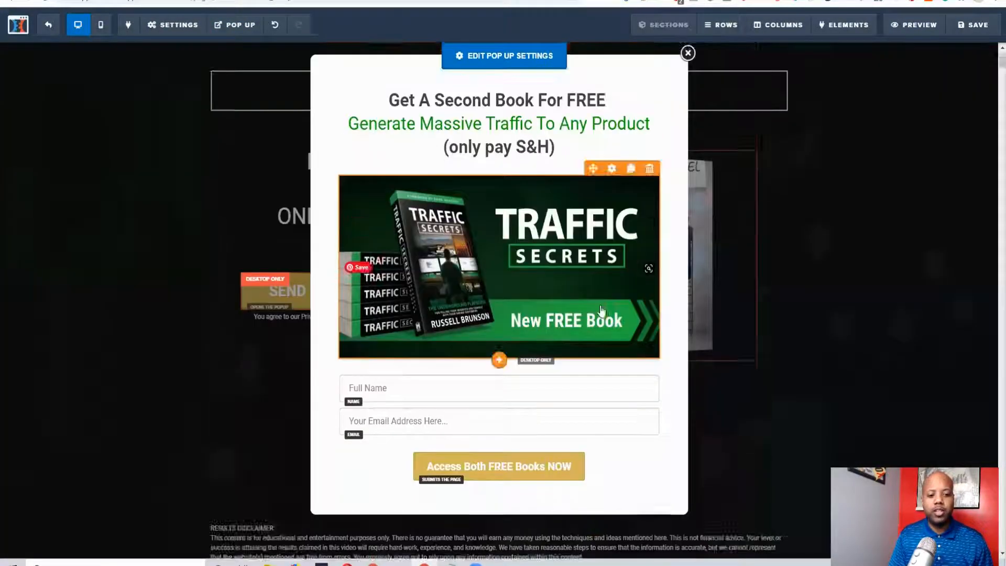
View the available actions for the pop-up's "Access Both FREE Books NOW" button
scroll(404, 287, down, 3)
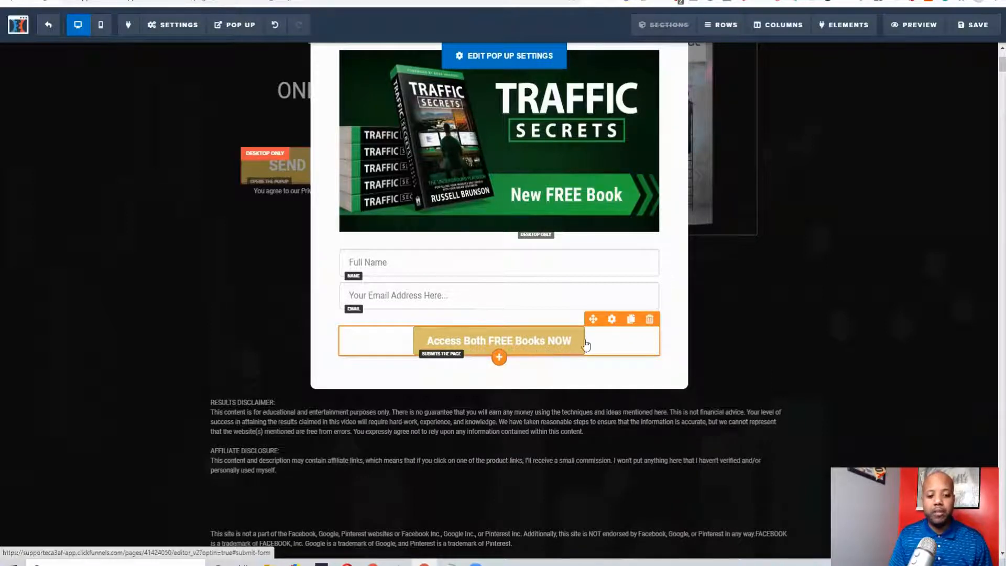
click(612, 320)
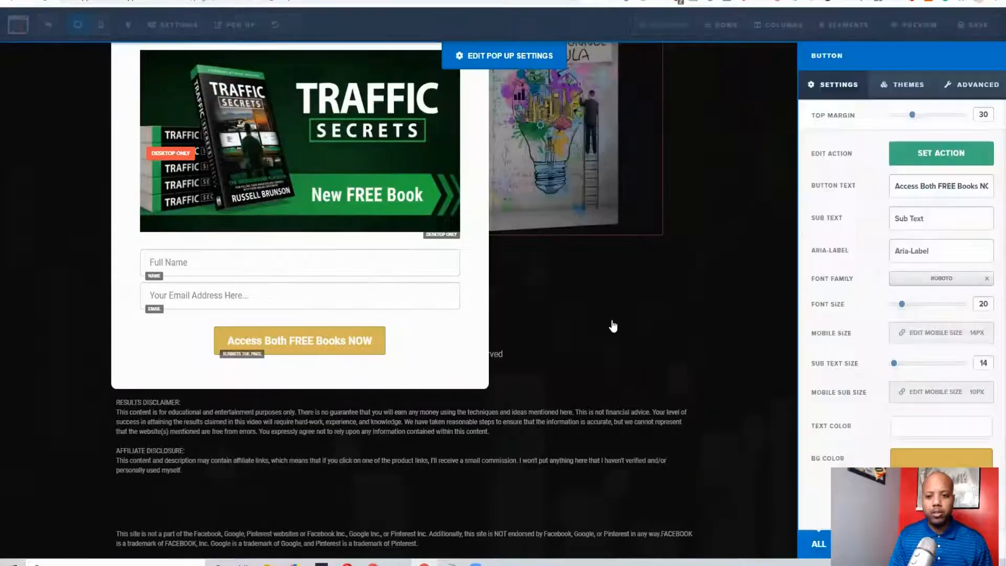
click(946, 155)
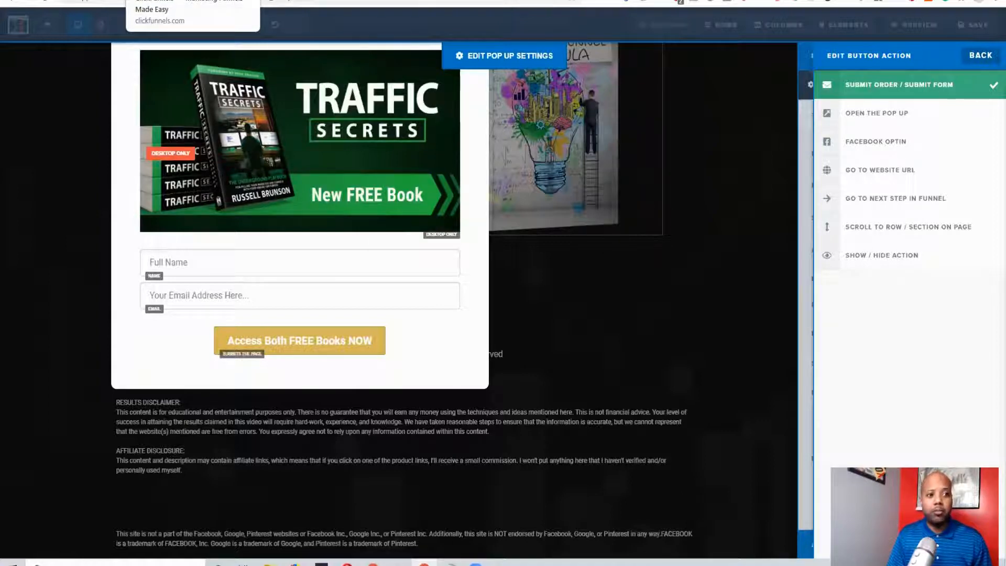
Close the button settings and the pop-up, and open the page's email integration settings
click(666, 345)
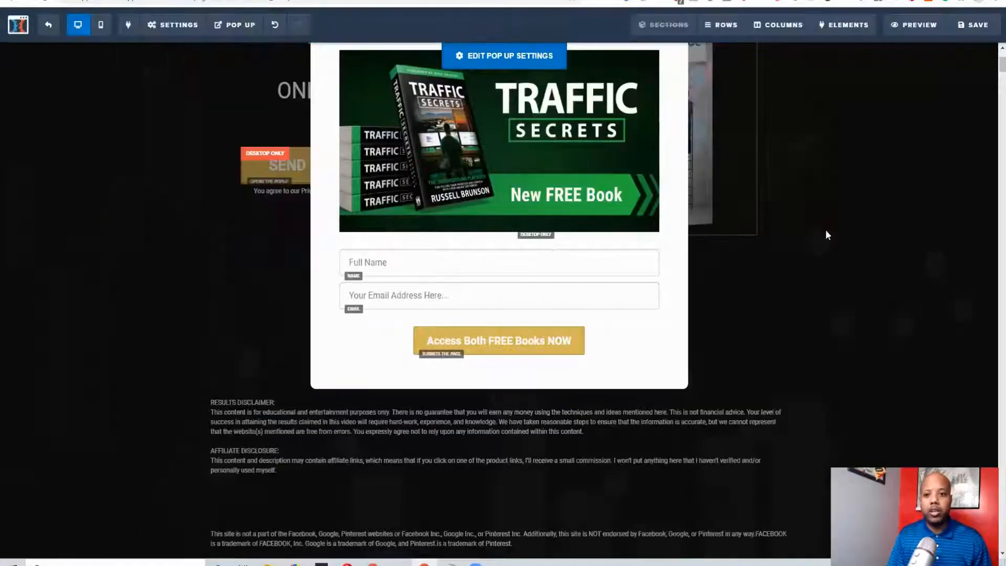
click(799, 321)
scroll(472, 224, up, 4)
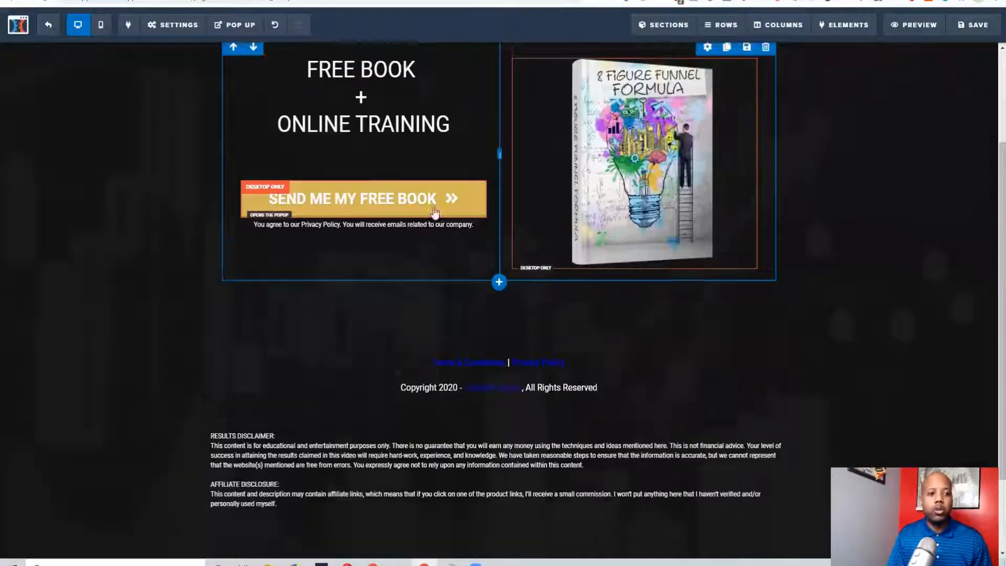
click(178, 33)
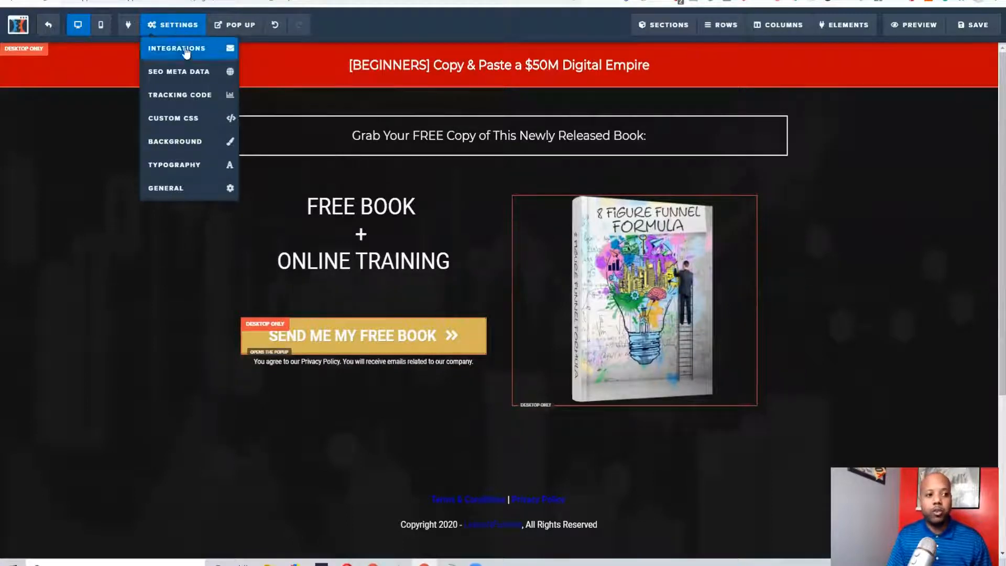
click(185, 50)
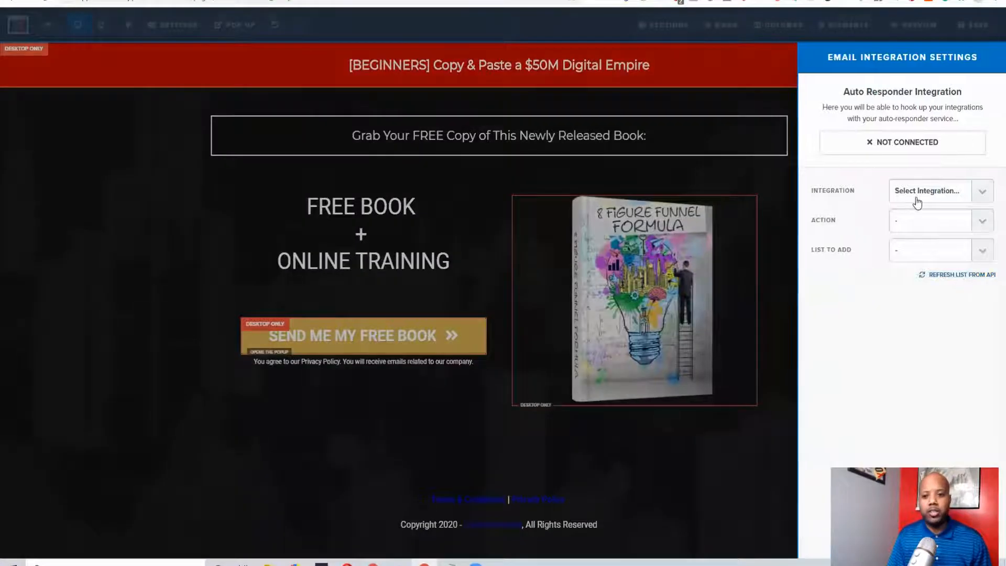
View the available autoresponder integrations, close the email integration settings, and exit the page editor without saving
click(982, 194)
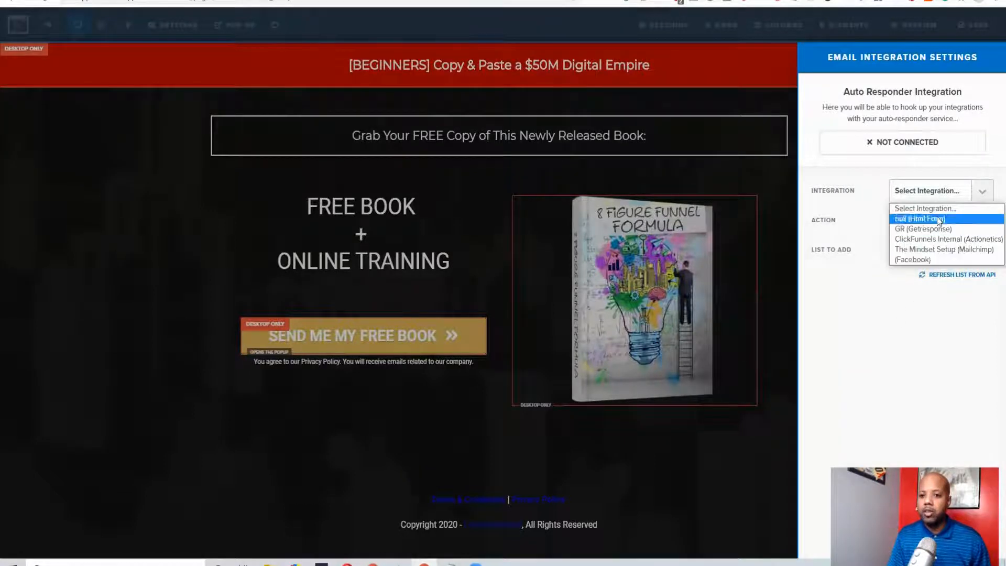
click(765, 374)
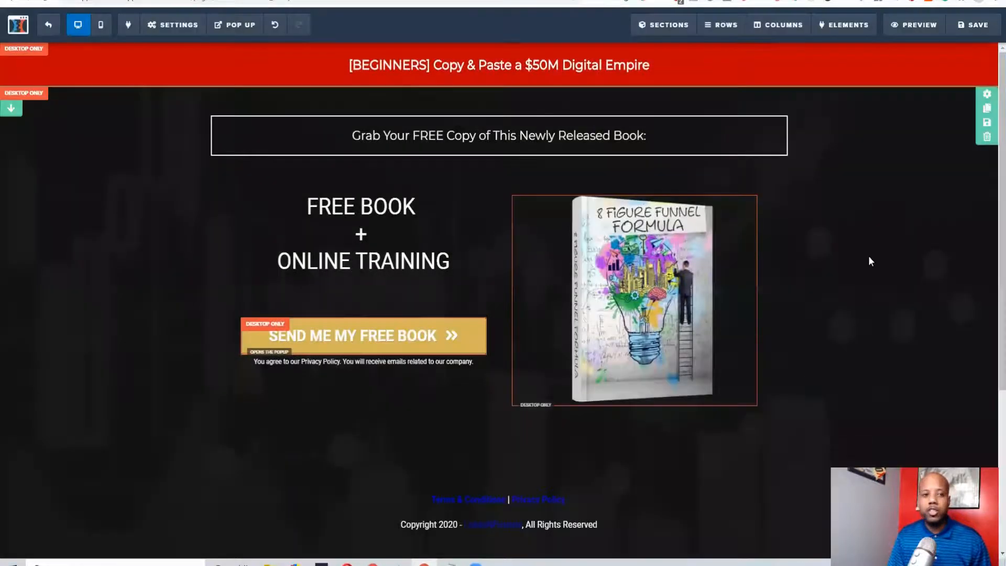
mouse_move(180, 27)
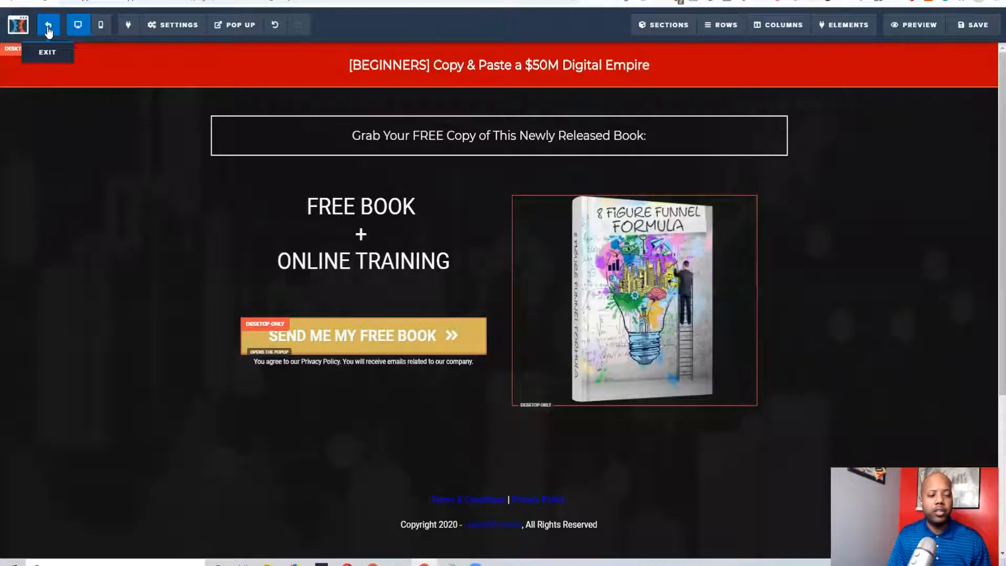
click(48, 32)
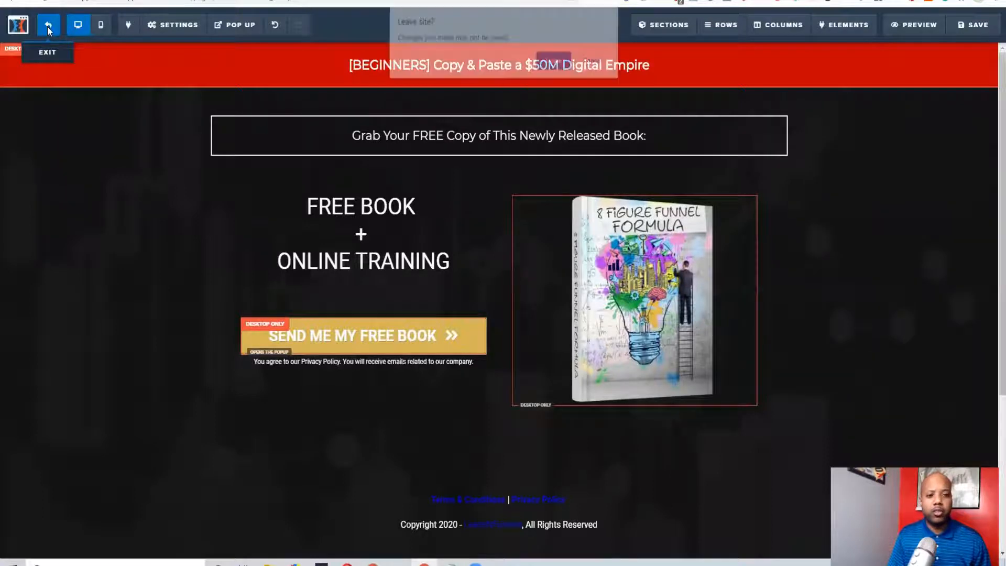
click(556, 67)
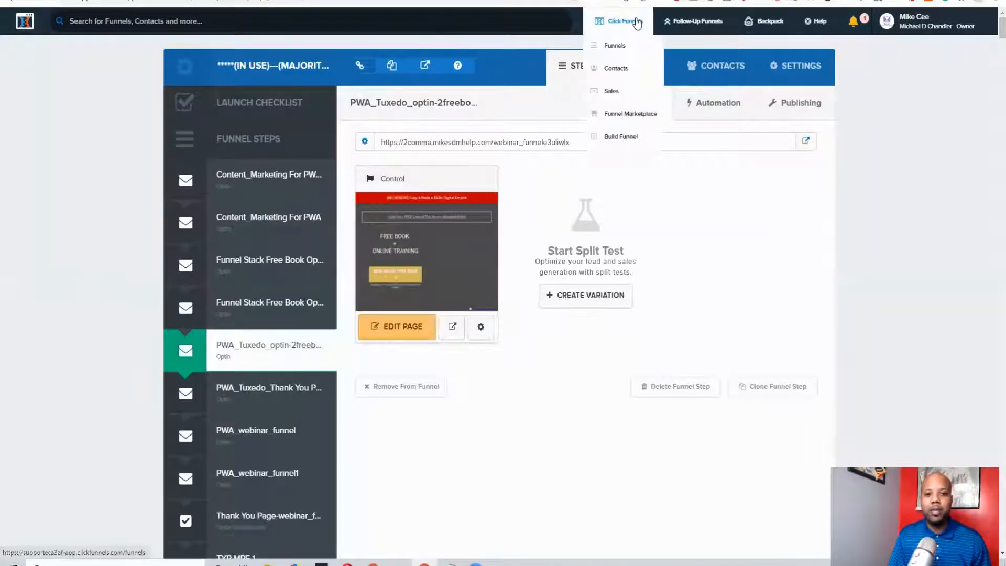
Open the Integrations section of the account settings and start adding a new integration
mouse_move(932, 28)
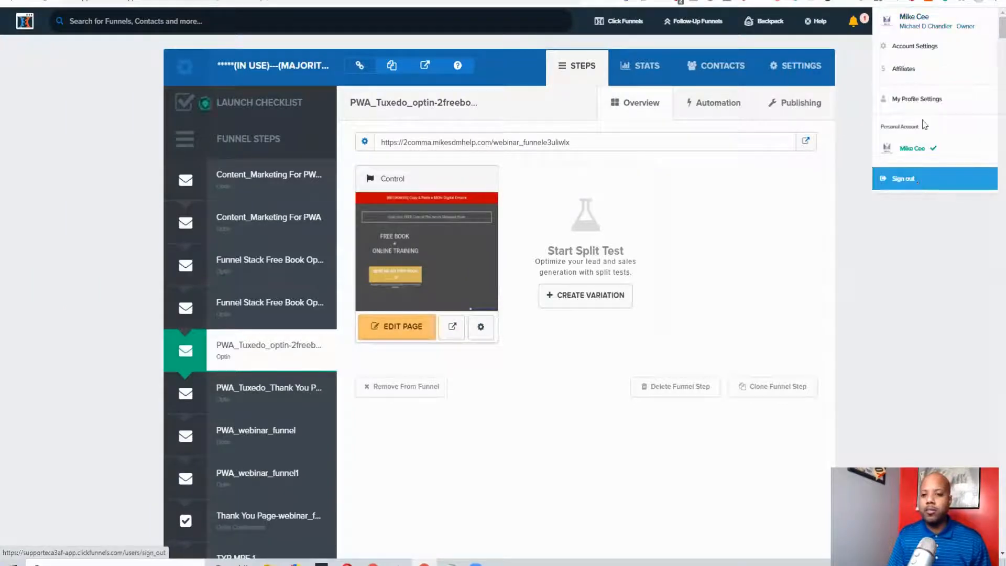
click(930, 46)
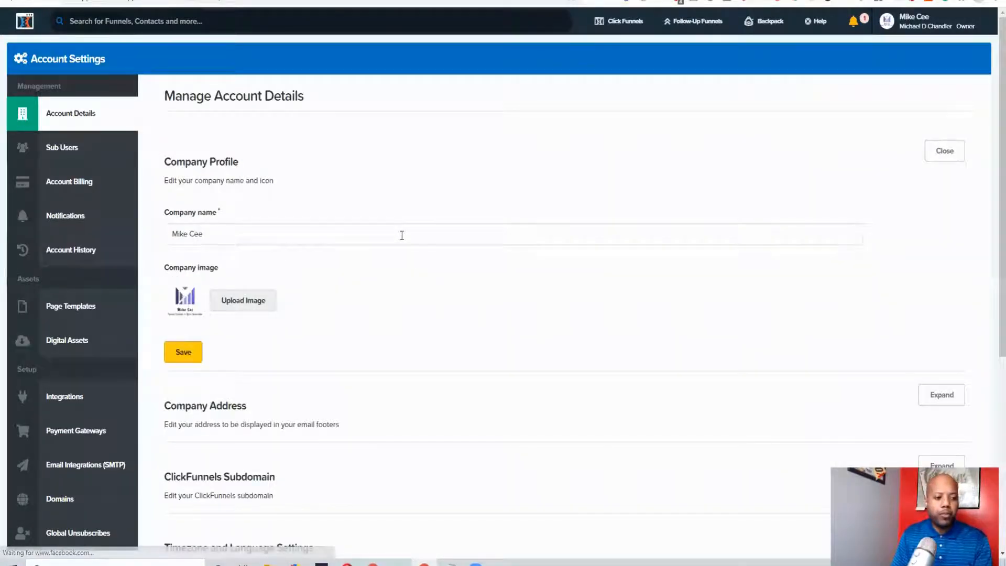
scroll(402, 236, down, 1)
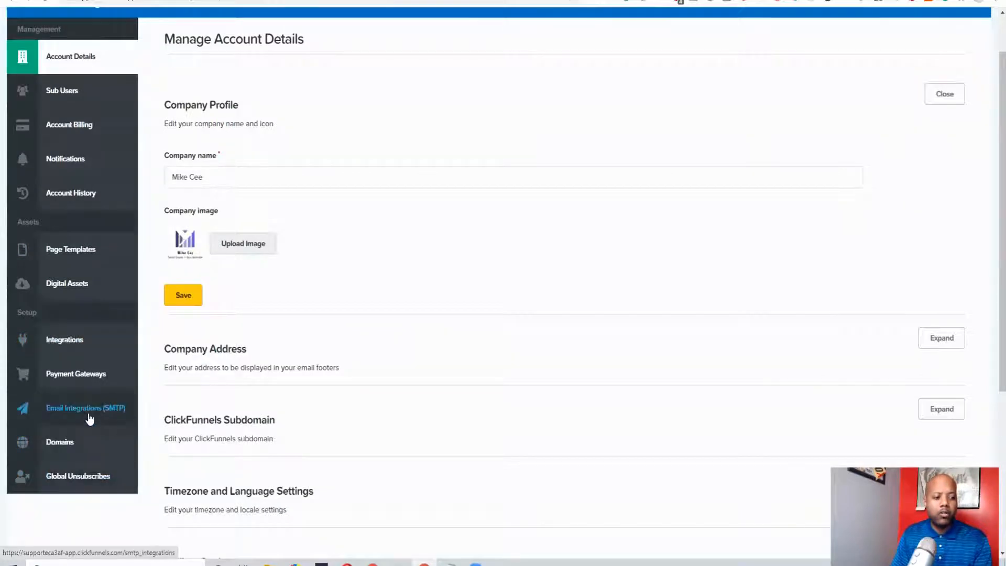
click(76, 342)
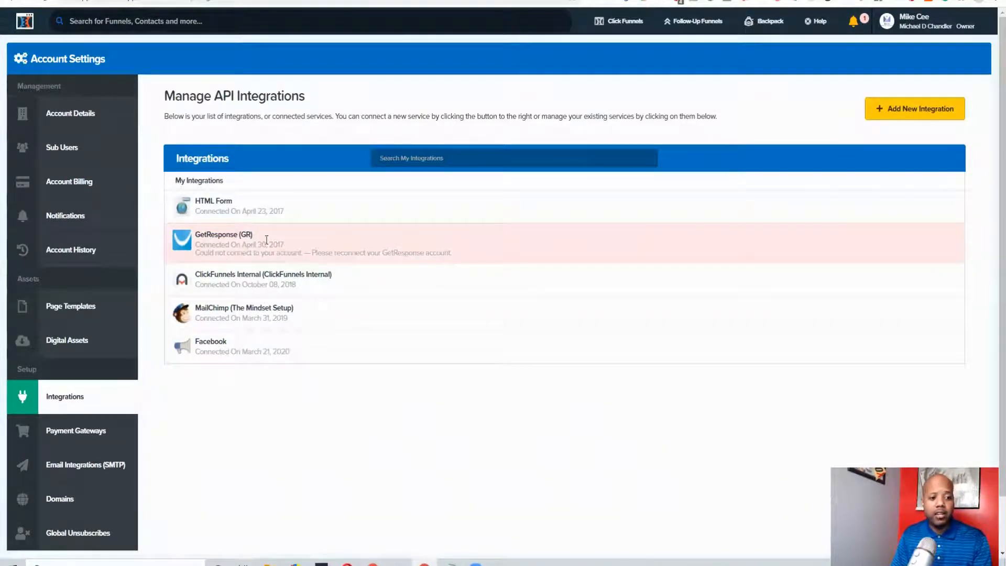
click(907, 114)
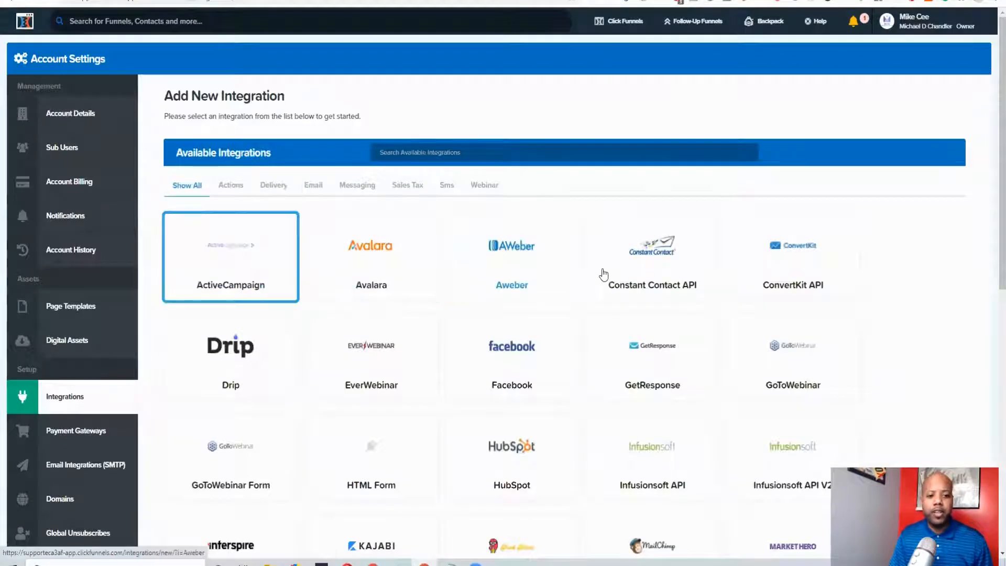
Browse the full list of available integrations to examine which email autoresponders and other services can be connected
scroll(618, 344, down, 2)
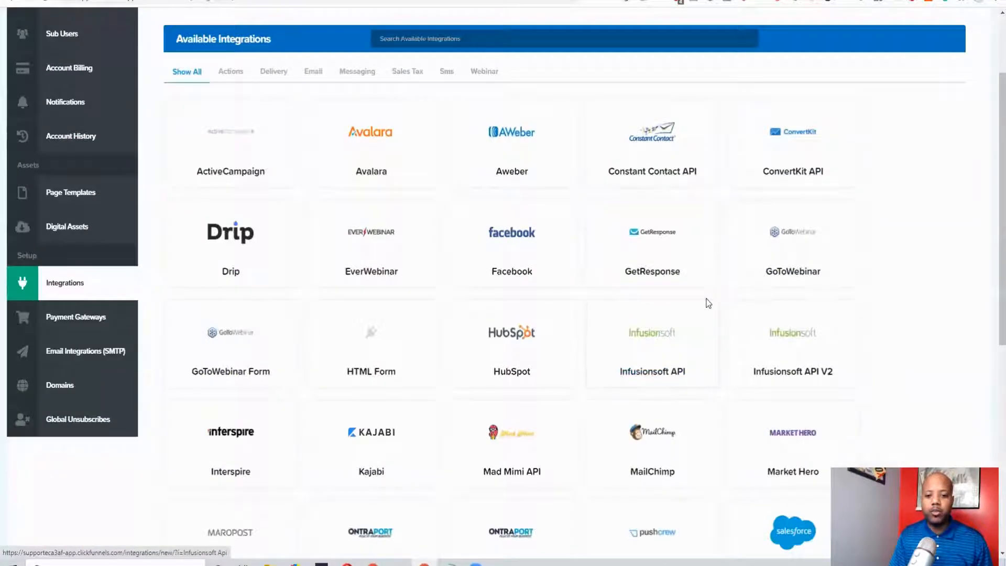
scroll(707, 298, down, 1)
scroll(321, 343, up, 2)
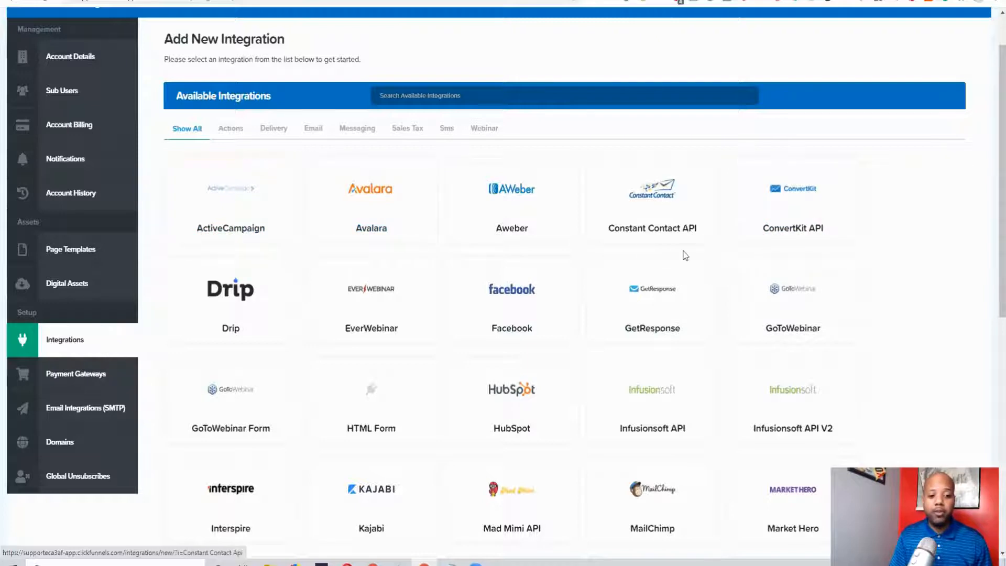
scroll(684, 255, down, 1)
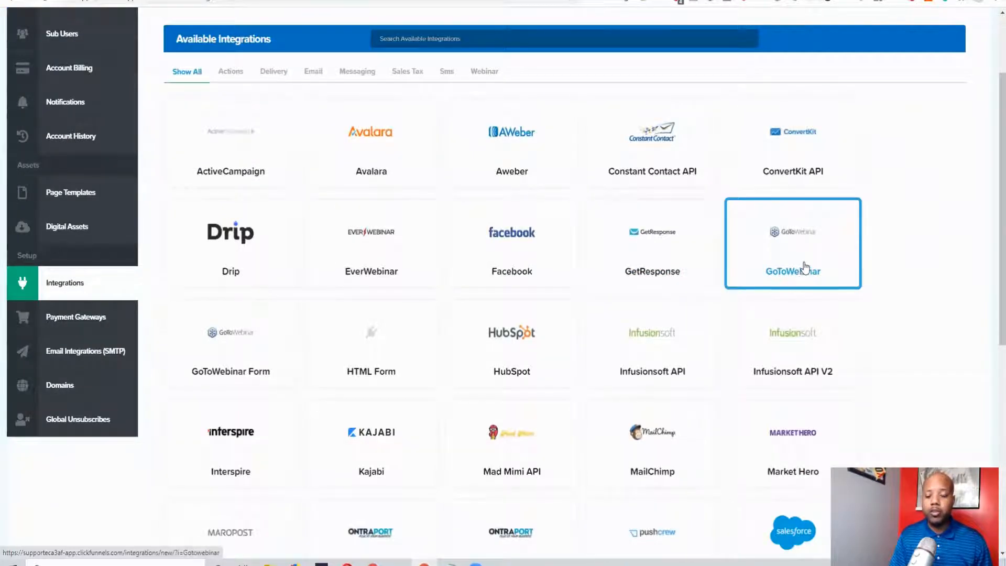
scroll(805, 267, down, 2)
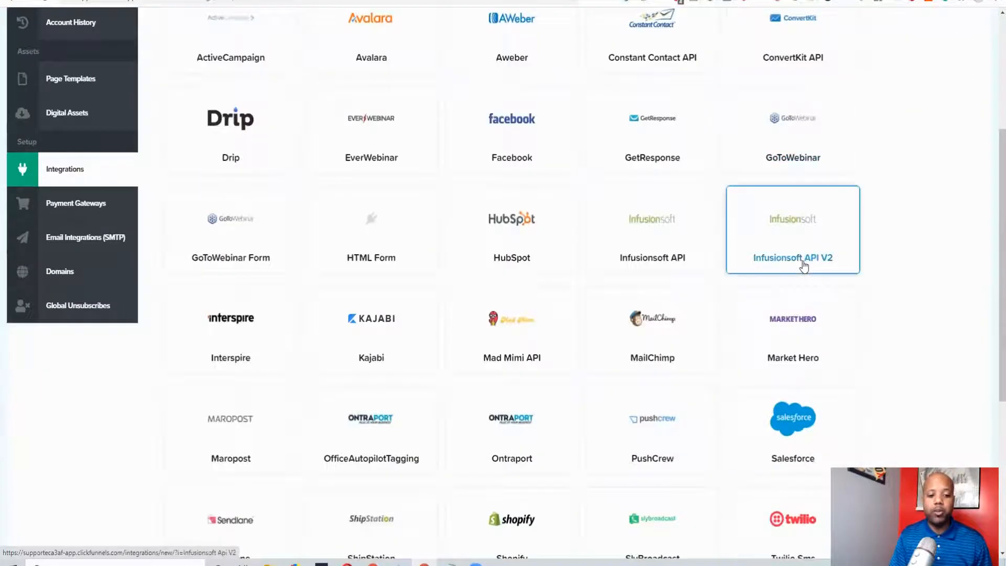
scroll(802, 264, down, 2)
scroll(800, 261, down, 3)
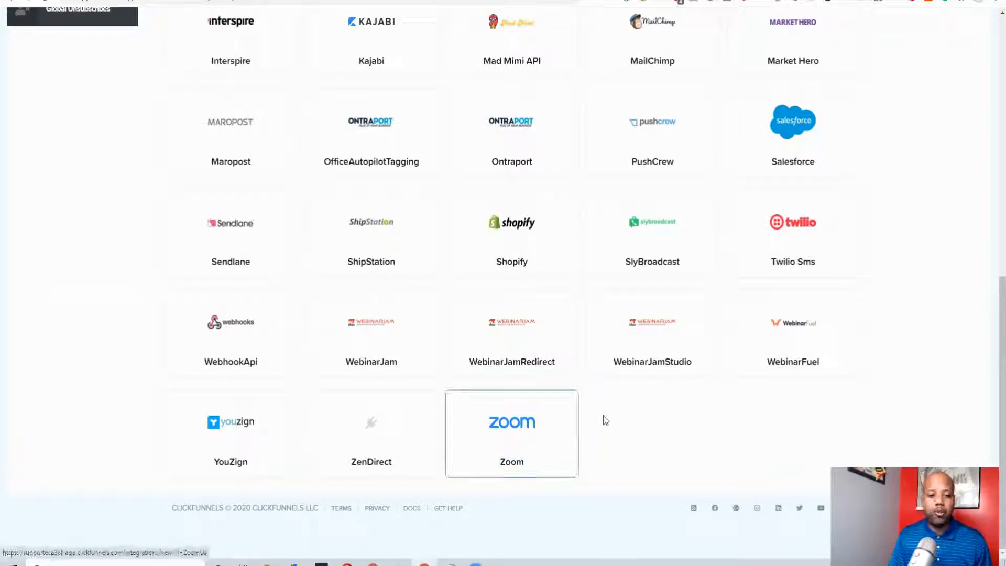
scroll(534, 348, up, 2)
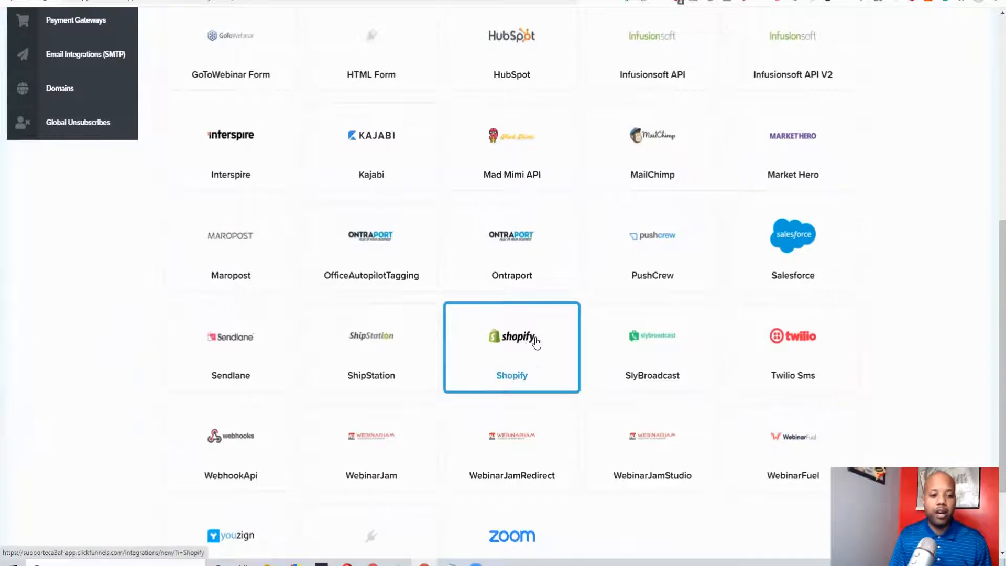
scroll(535, 342, up, 2)
scroll(624, 322, up, 1)
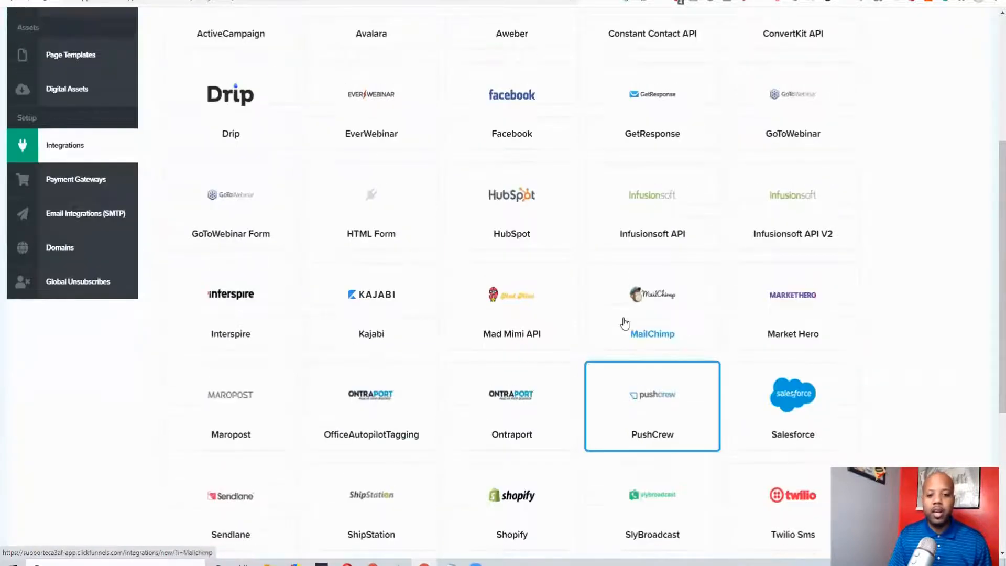
scroll(624, 323, up, 1)
scroll(478, 146, up, 3)
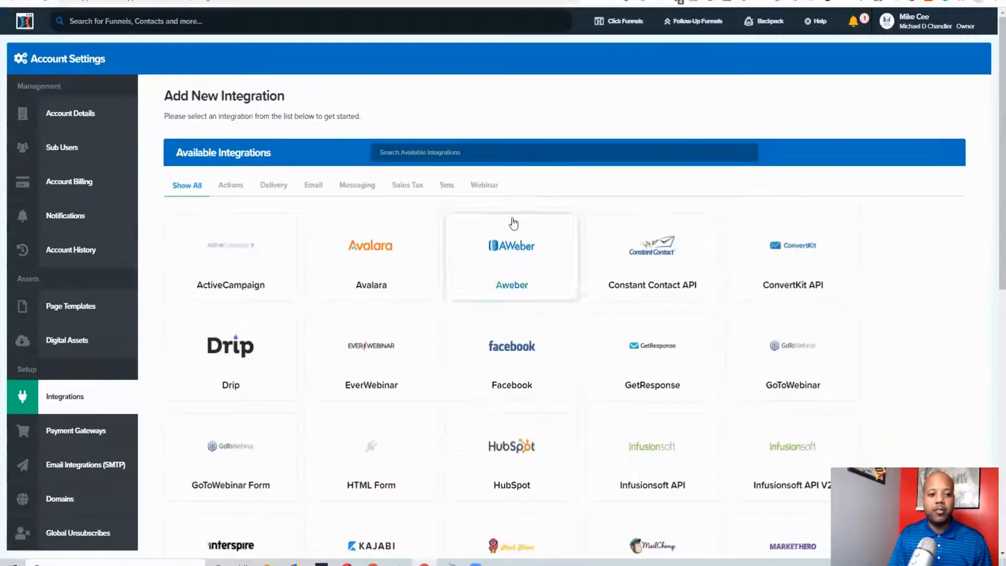
scroll(671, 305, down, 1)
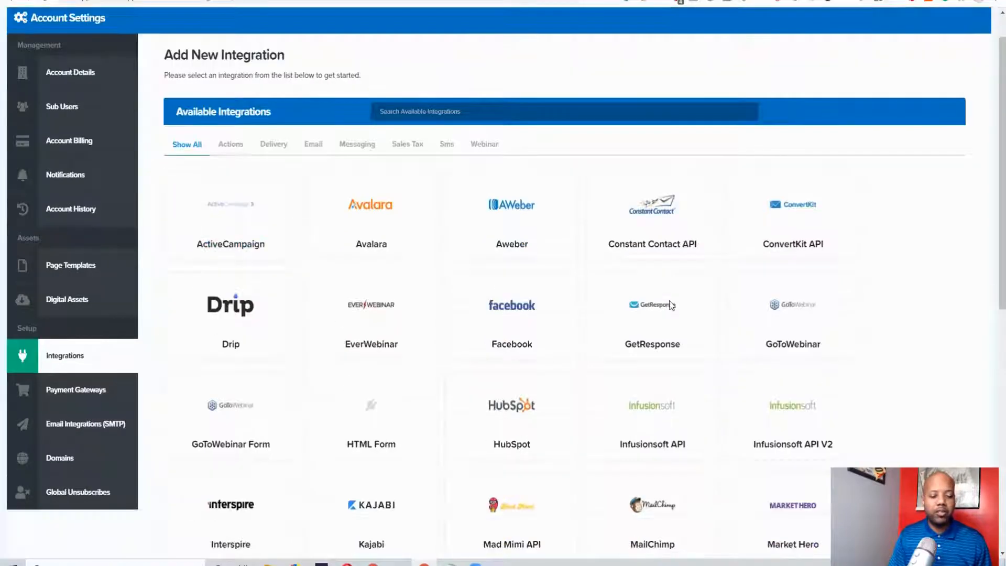
scroll(669, 306, down, 10)
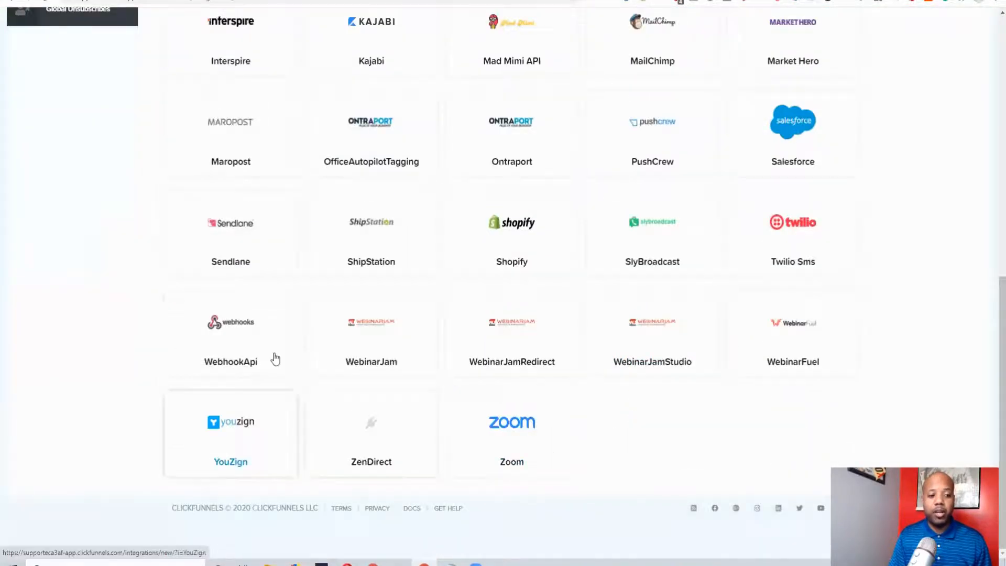
scroll(765, 271, up, 10)
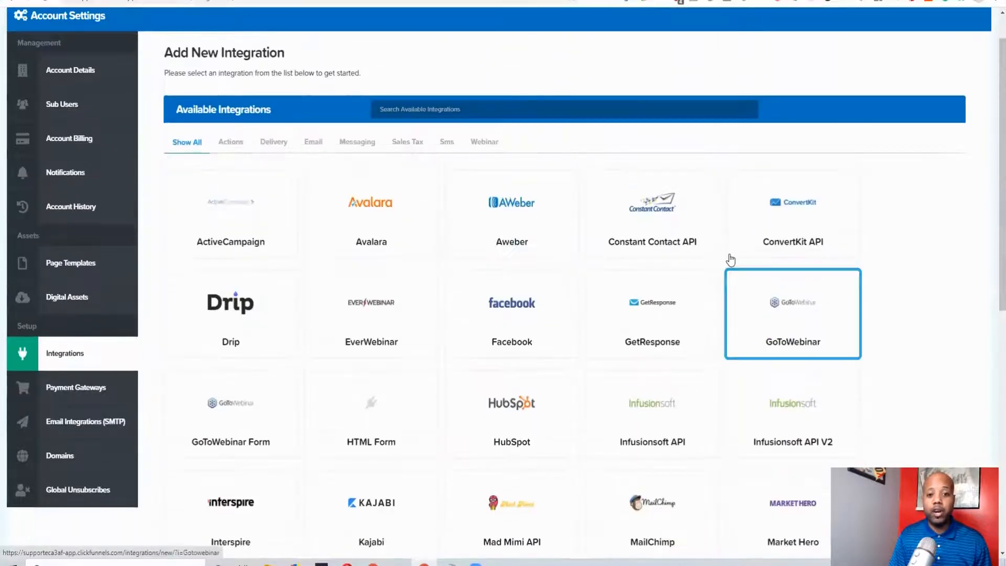
scroll(731, 259, up, 1)
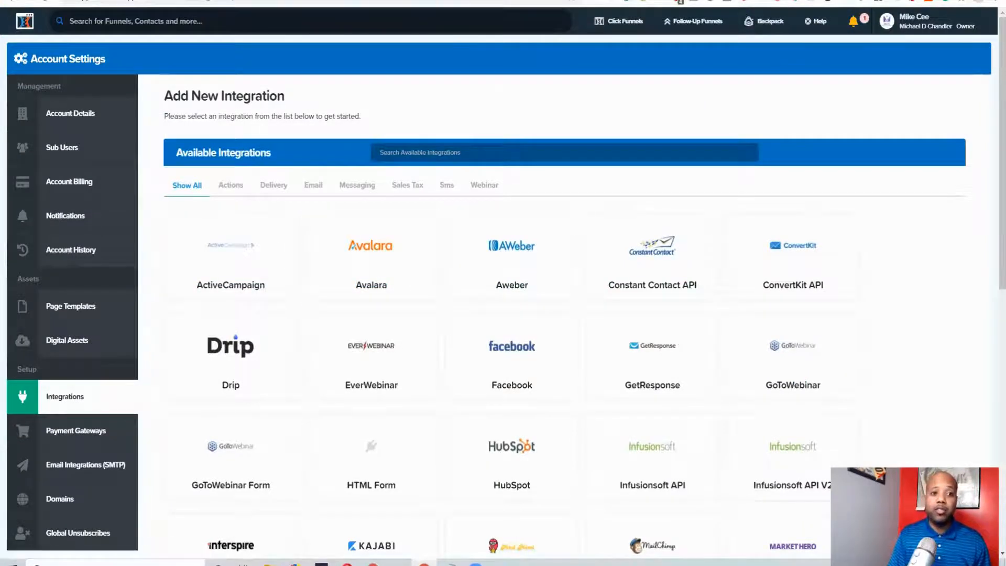
Switch to Zapier and create a new zap with ClickFunnels as its trigger app
click(482, 0)
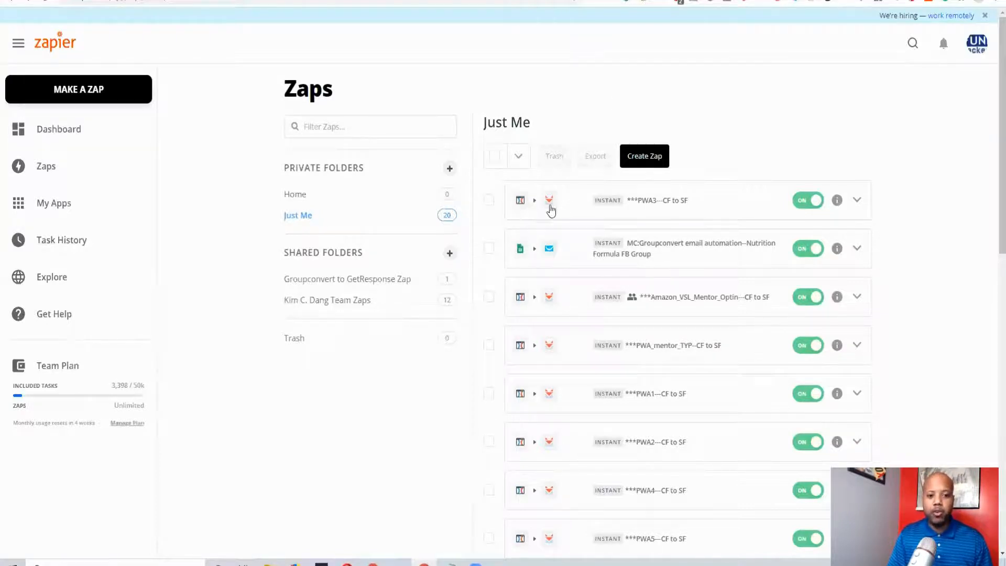
click(648, 156)
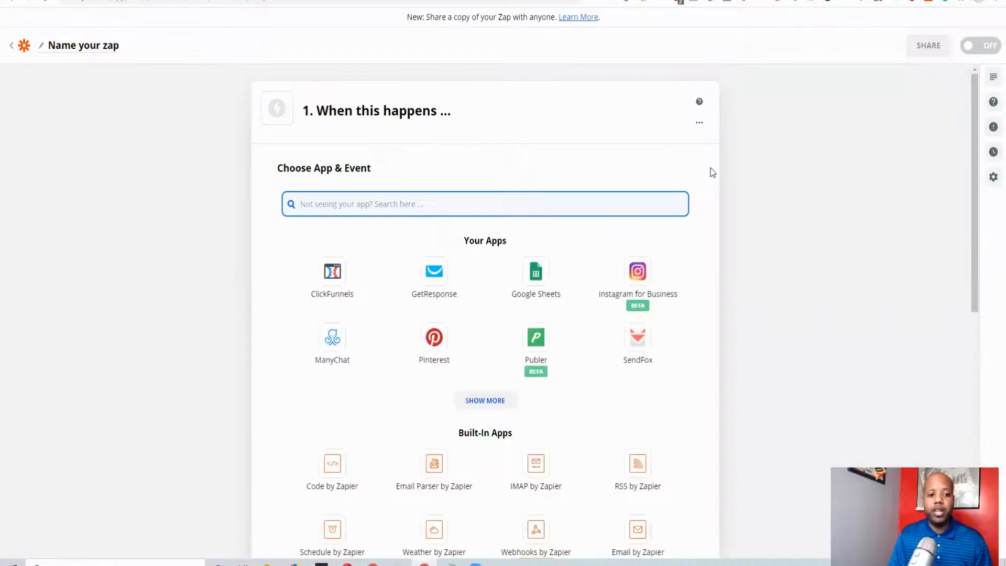
scroll(453, 281, down, 2)
scroll(452, 280, down, 1)
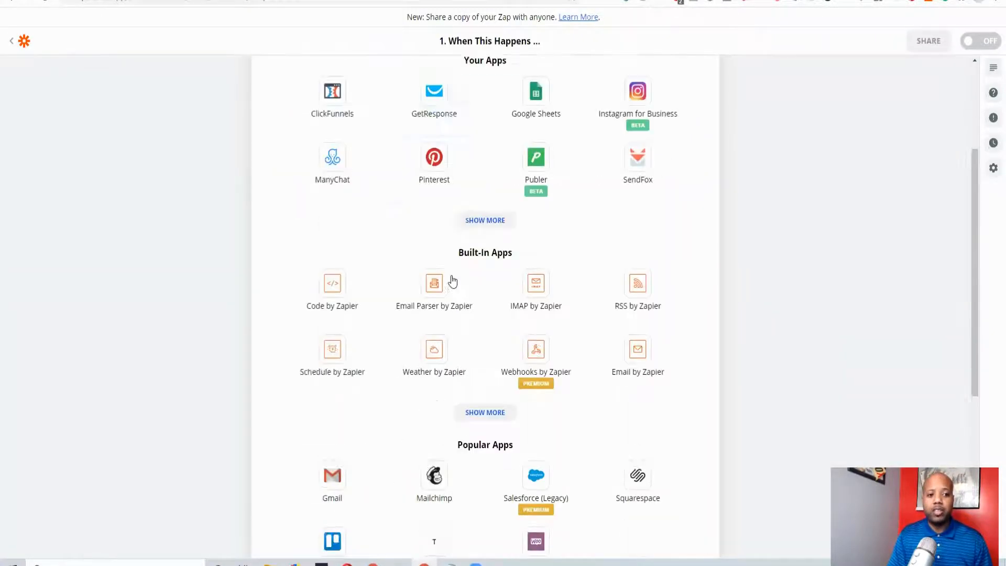
scroll(451, 280, up, 3)
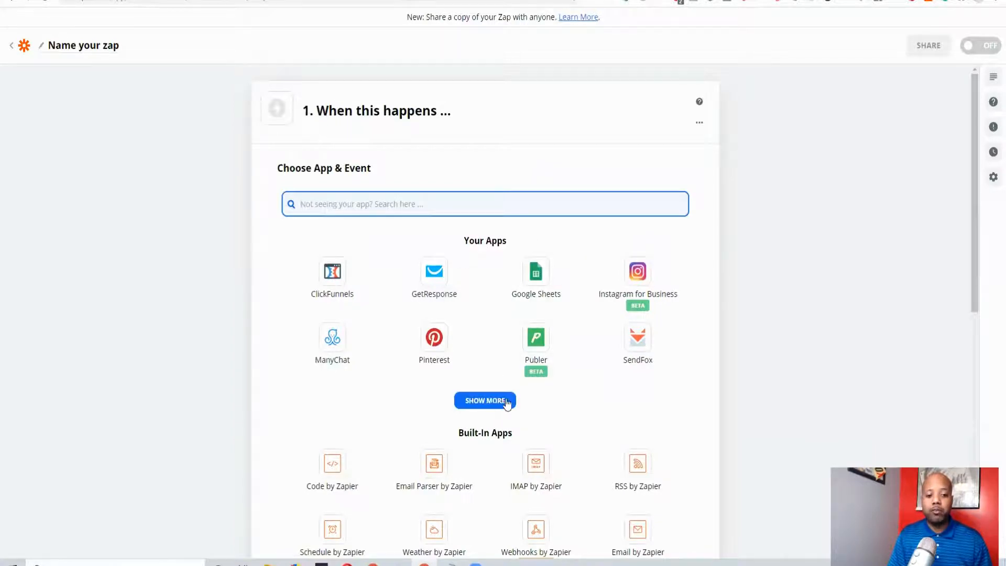
scroll(627, 407, down, 1)
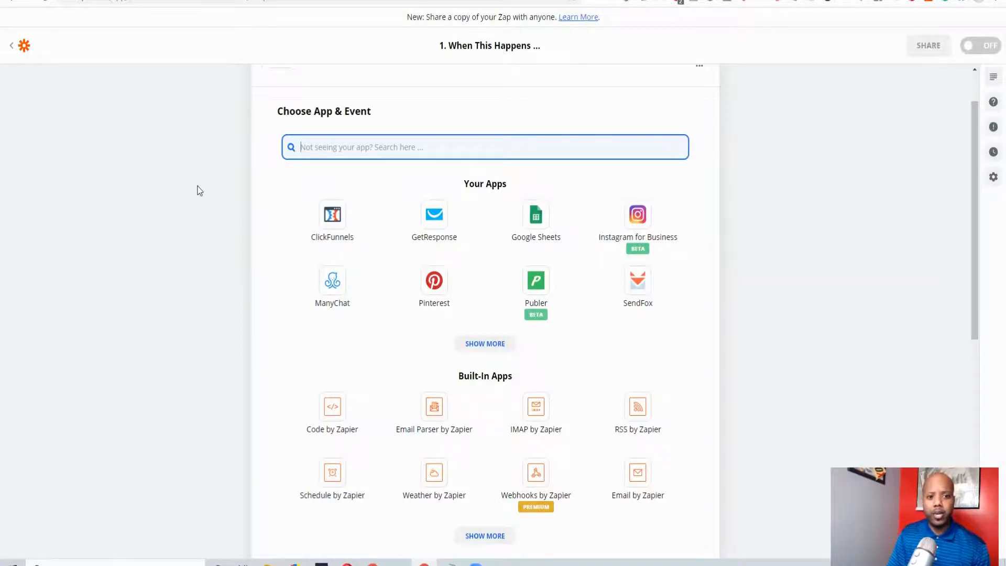
click(572, 265)
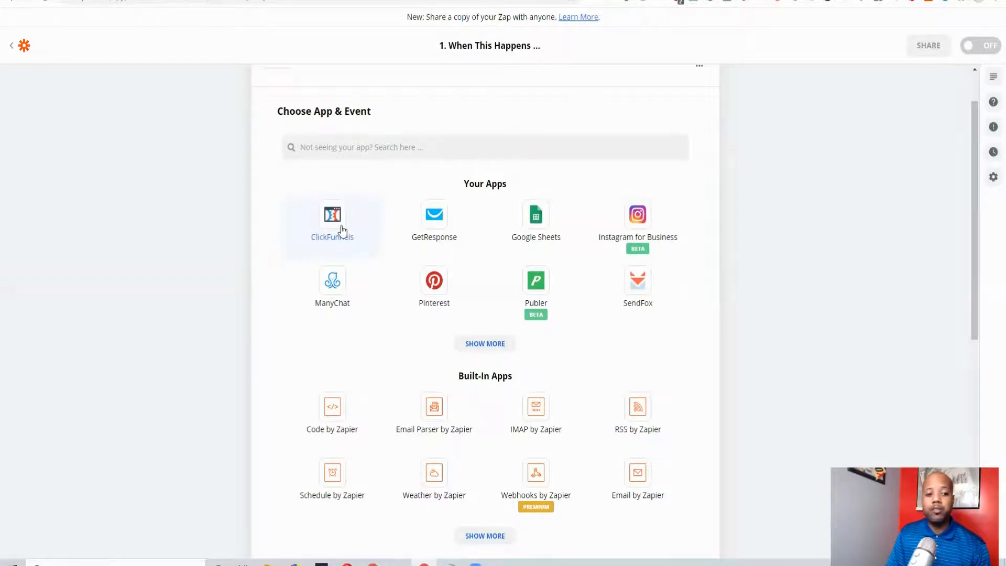
click(342, 231)
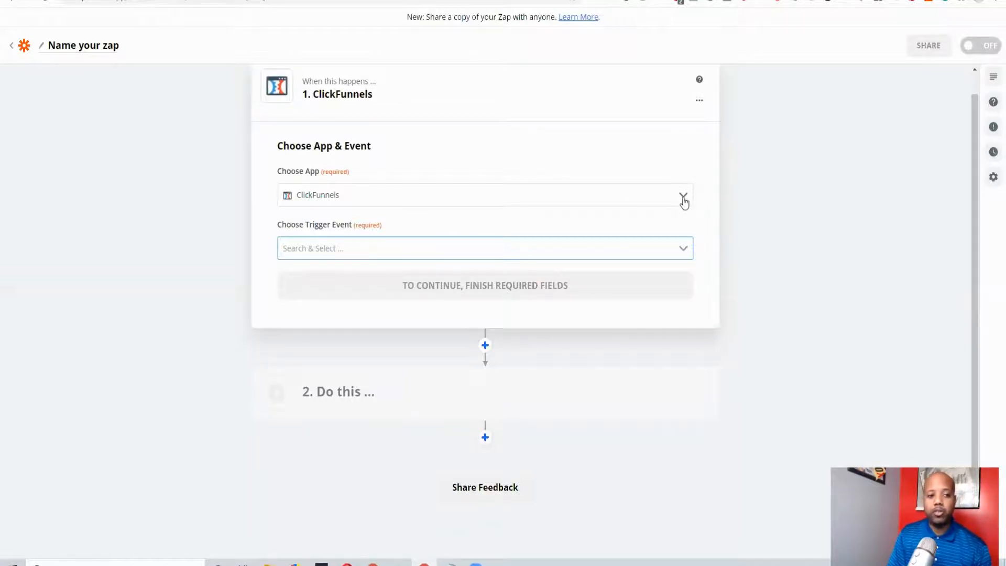
View the list of selectable apps for the zap's trigger and close it without changing the app
scroll(722, 214, up, 1)
scroll(726, 215, down, 1)
scroll(681, 217, up, 1)
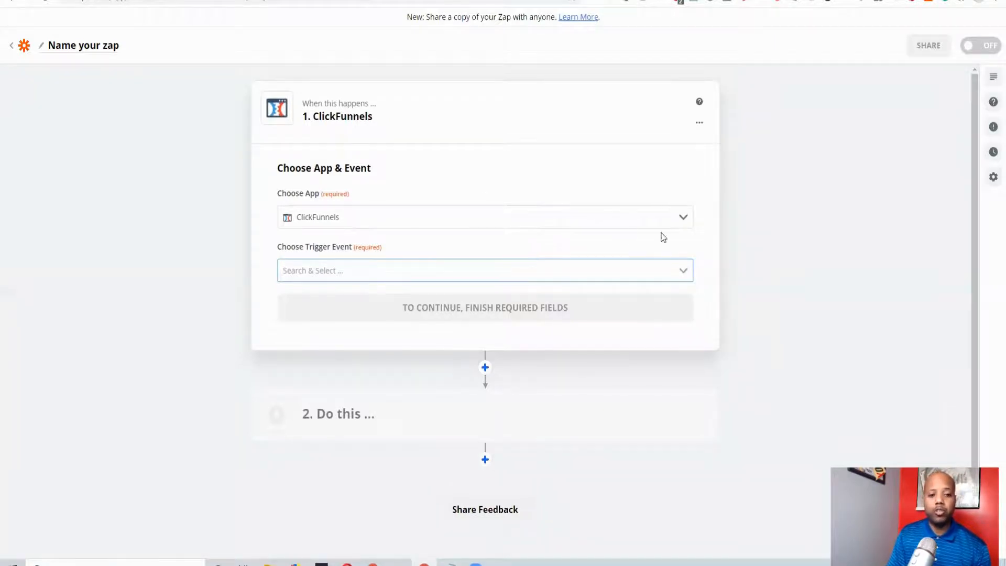
click(681, 220)
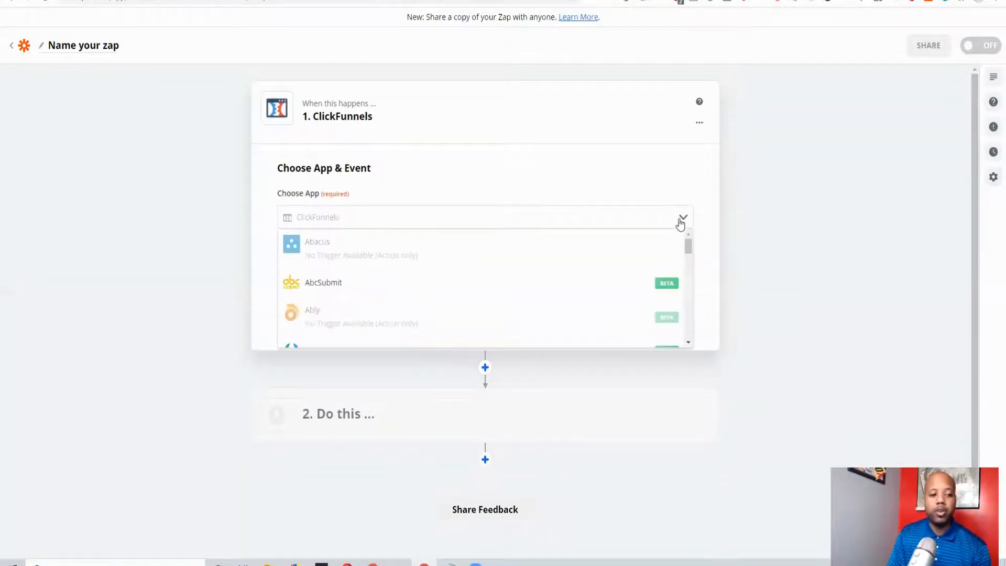
click(446, 185)
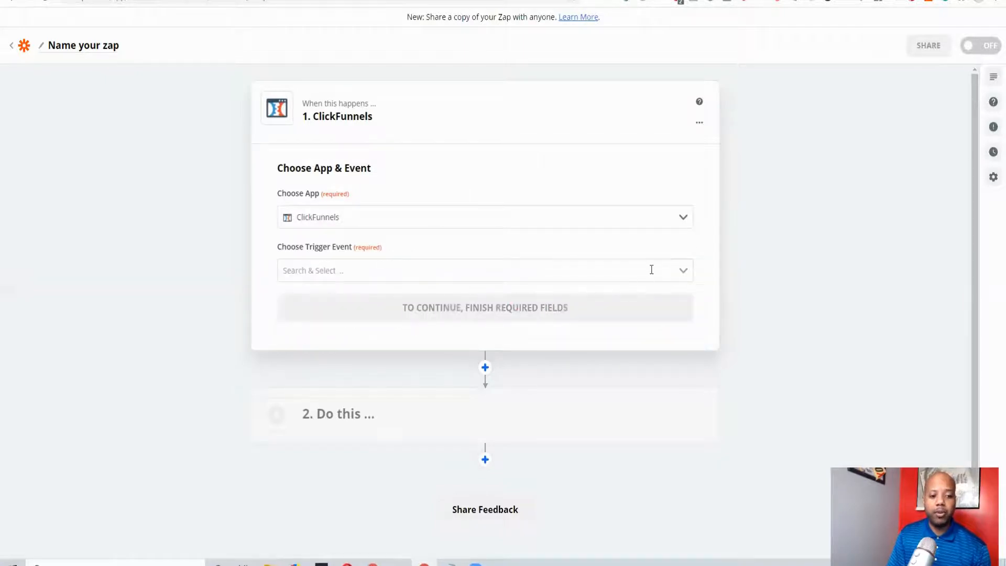
Set the trigger event to New Contact Activity and continue to the ClickFunnels account selection
click(651, 269)
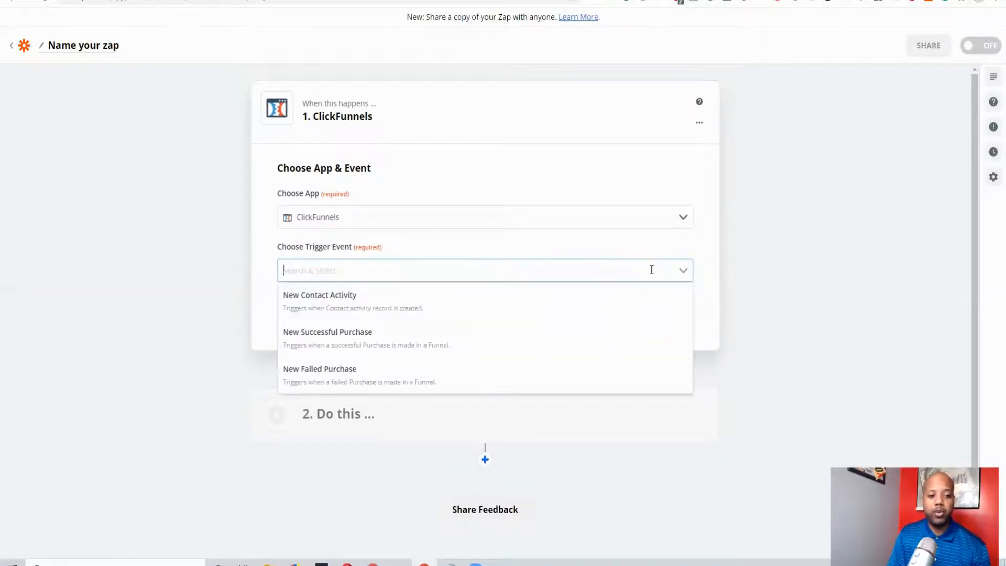
click(390, 309)
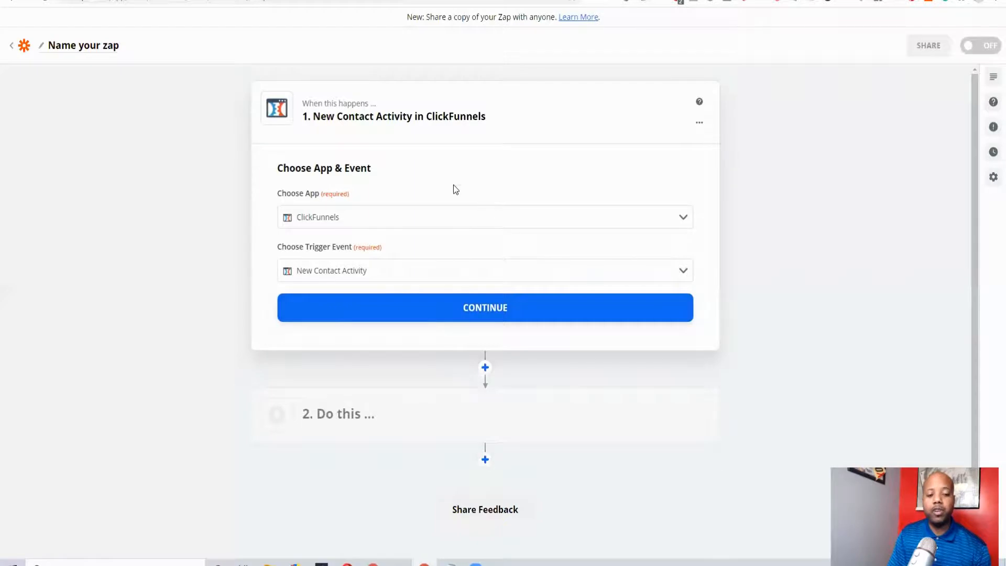
click(503, 320)
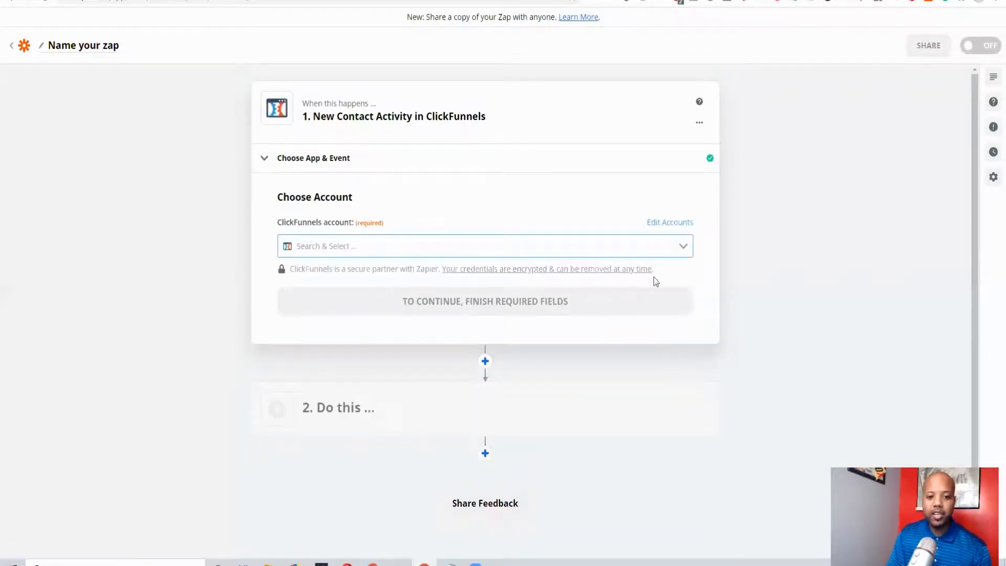
Select the existing ClickFunnels account for the trigger and continue to the contact customization
click(670, 247)
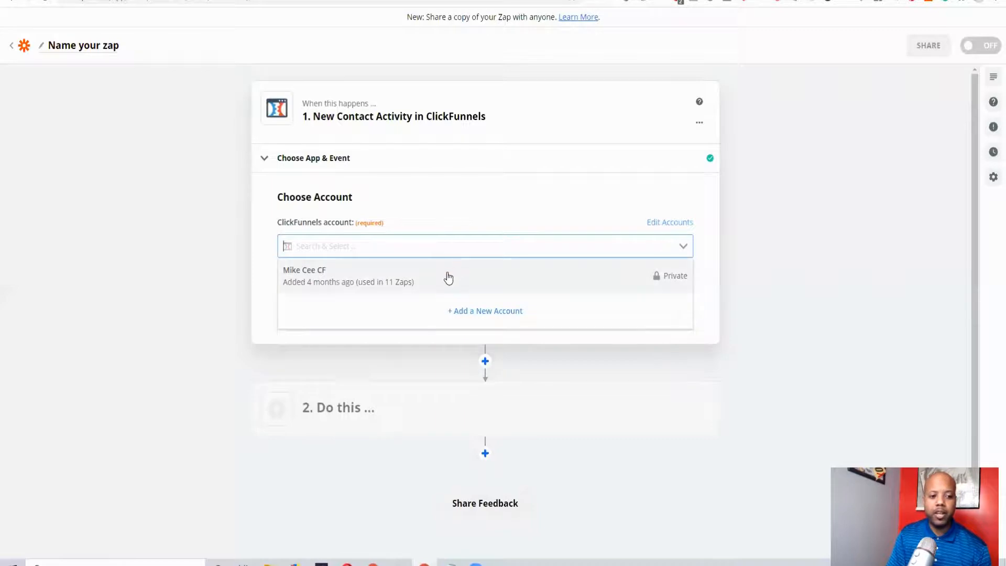
click(517, 284)
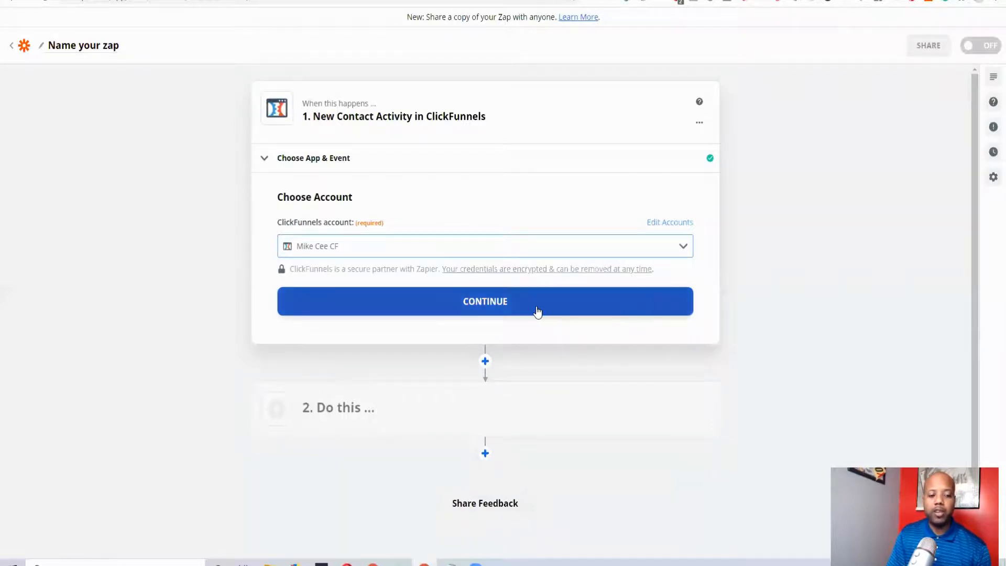
click(613, 313)
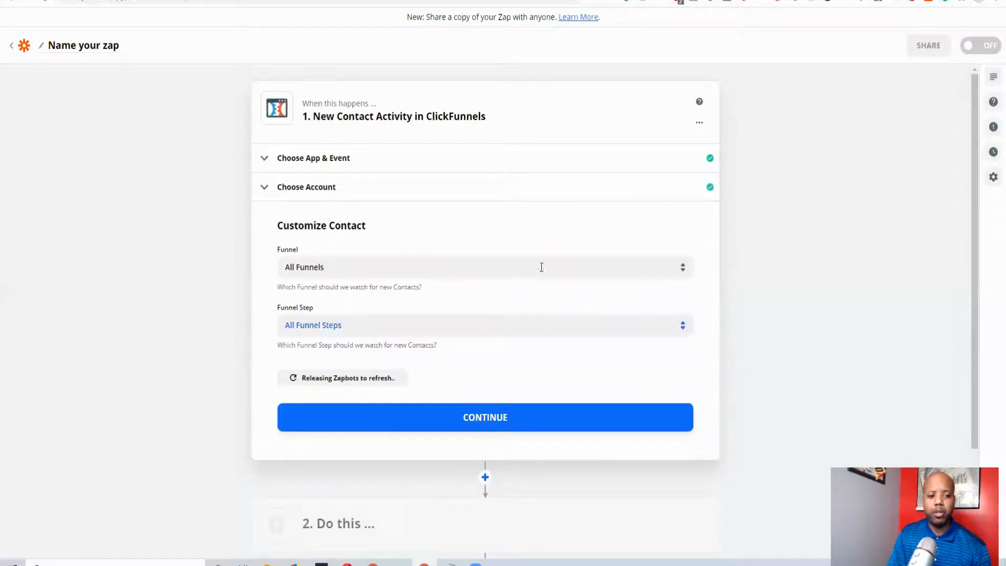
Set the funnel watched for new contacts to Build_SC/WF Homework
click(677, 272)
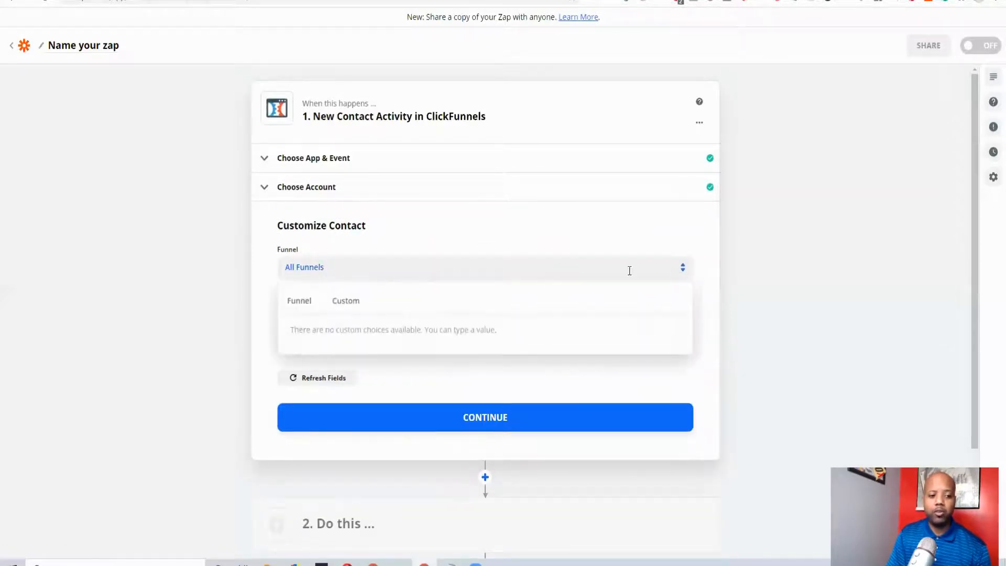
scroll(442, 411, down, 10)
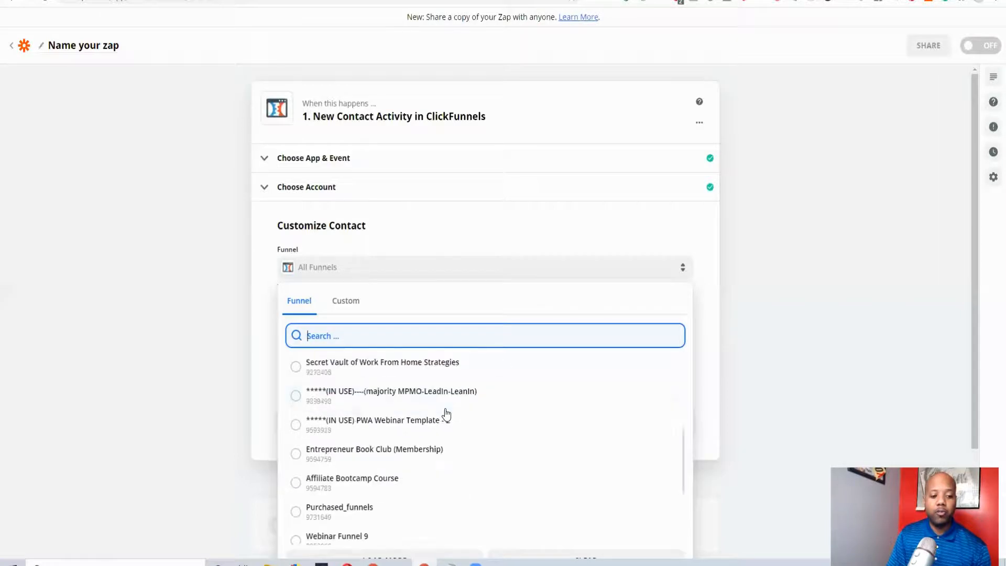
scroll(442, 416, down, 3)
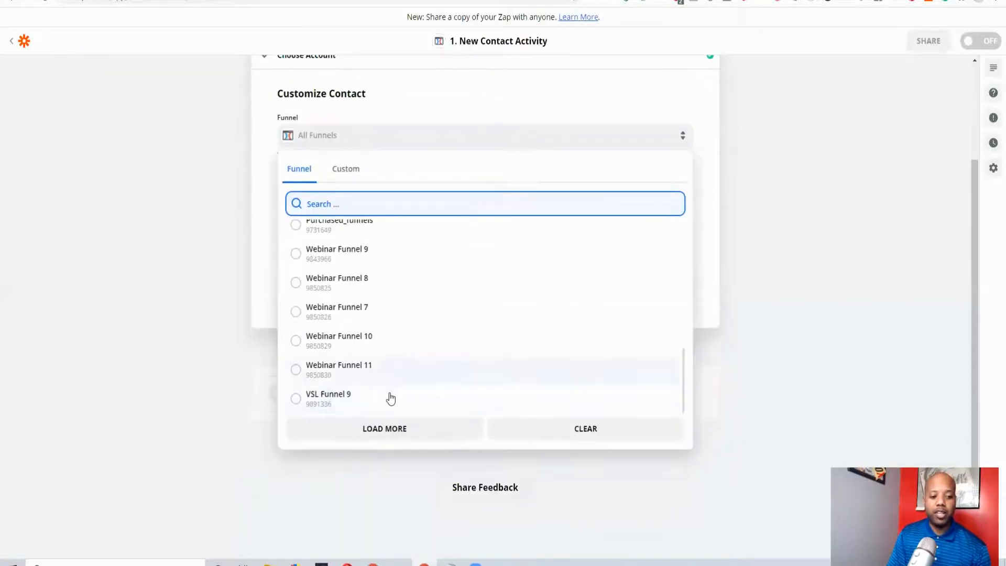
scroll(399, 384, up, 6)
scroll(429, 293, up, 2)
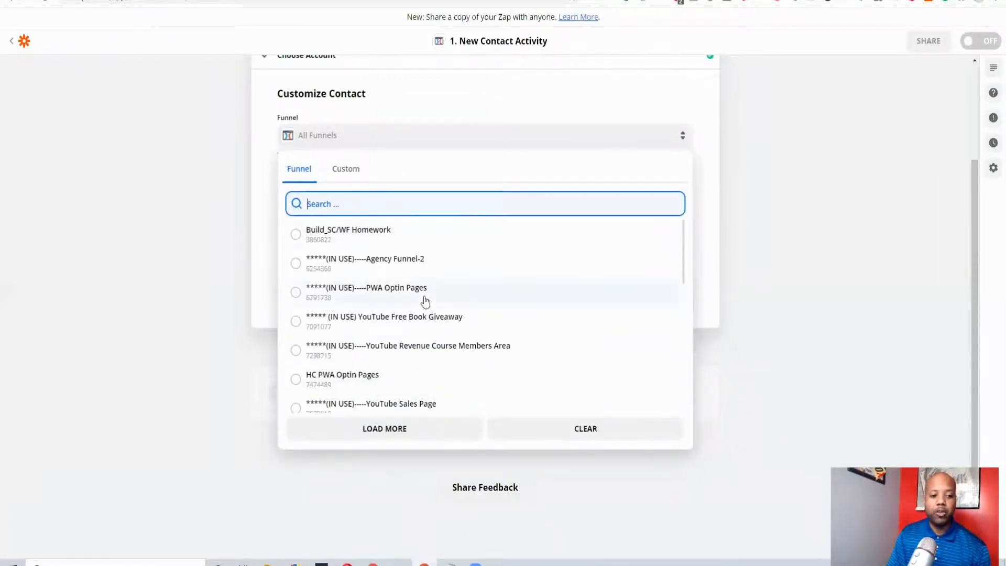
scroll(453, 303, up, 3)
click(373, 369)
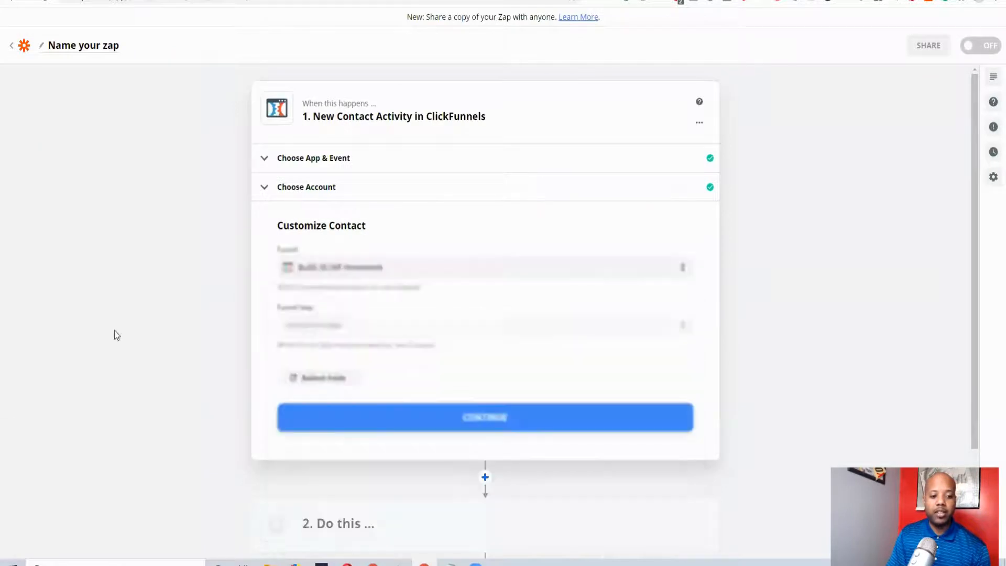
Set the watched funnel step to WF_optin108/18/20 and continue to the trigger test
scroll(718, 337, down, 1)
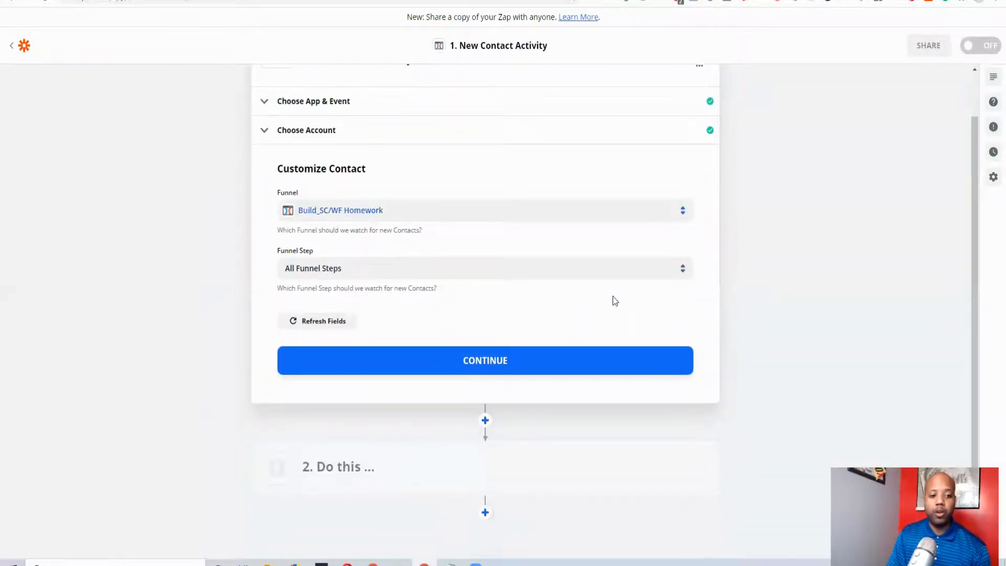
click(682, 269)
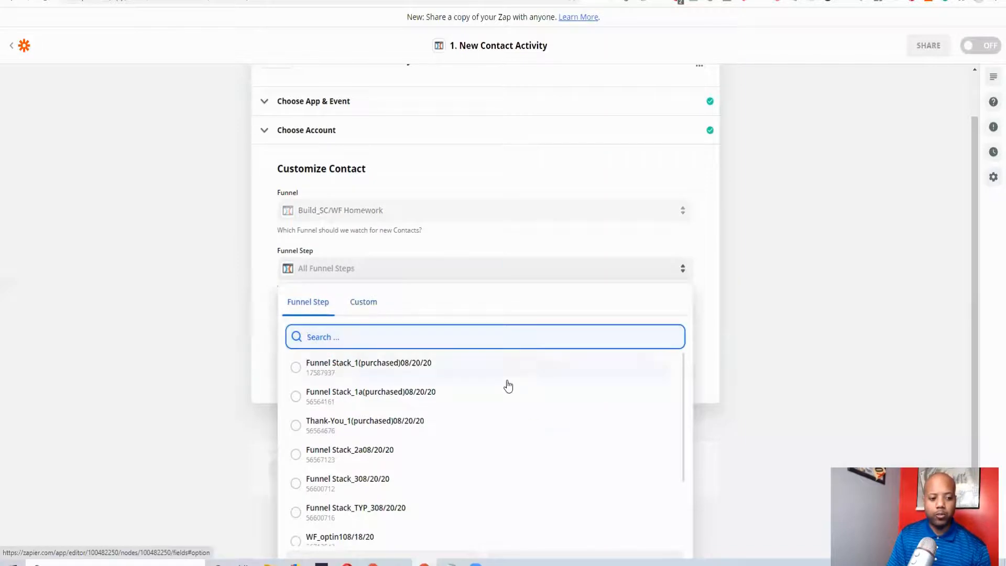
scroll(543, 399, down, 2)
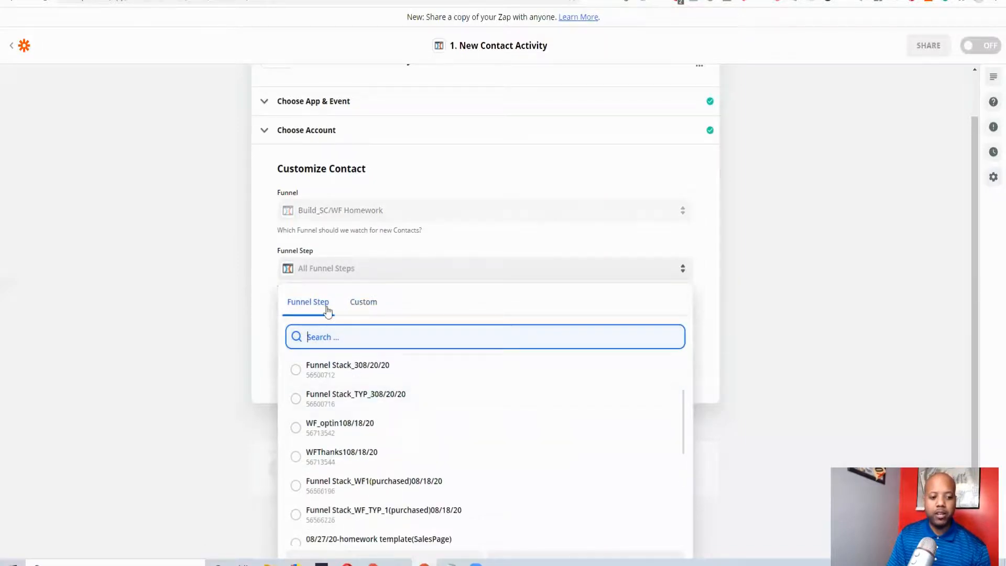
scroll(399, 442, down, 1)
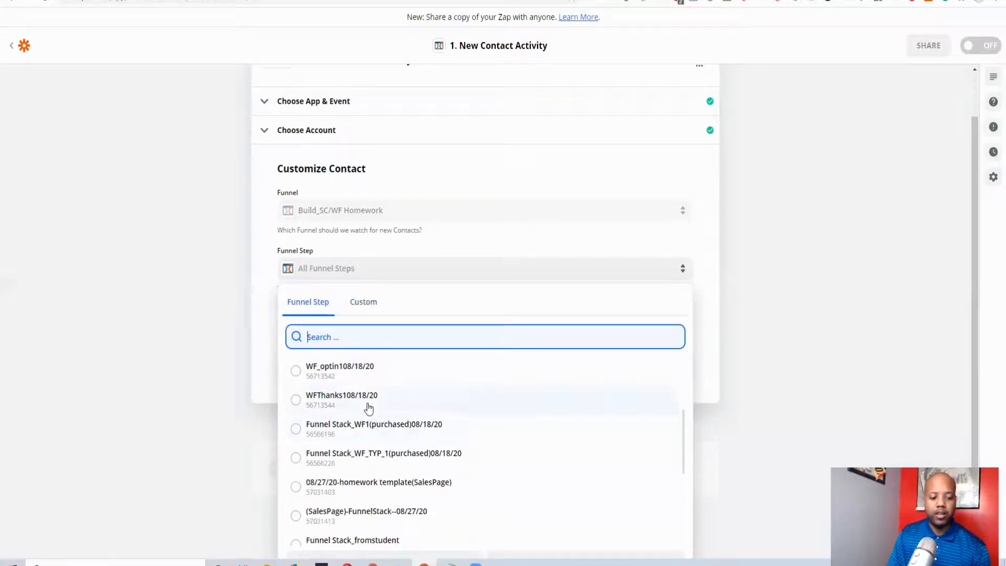
scroll(368, 408, up, 1)
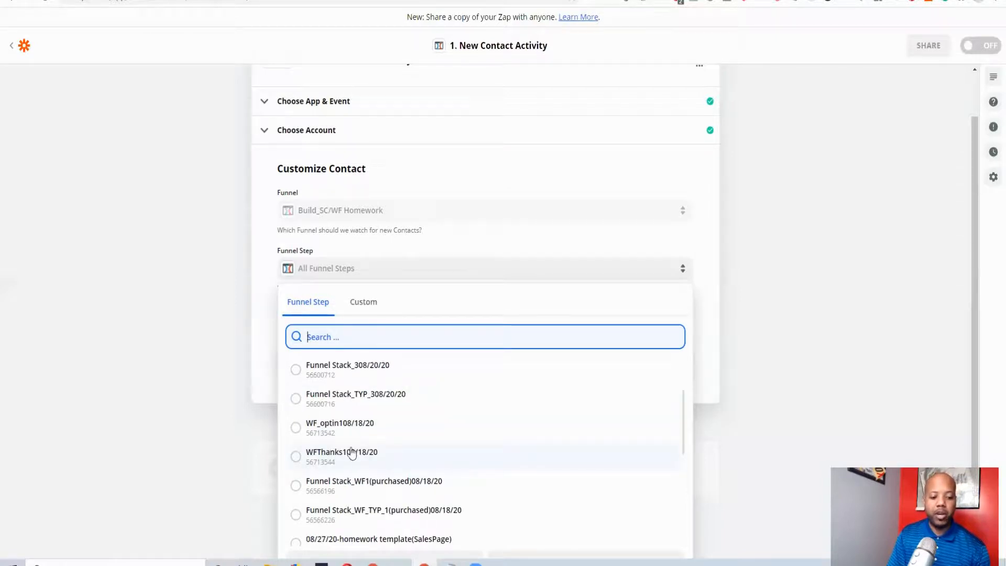
click(356, 427)
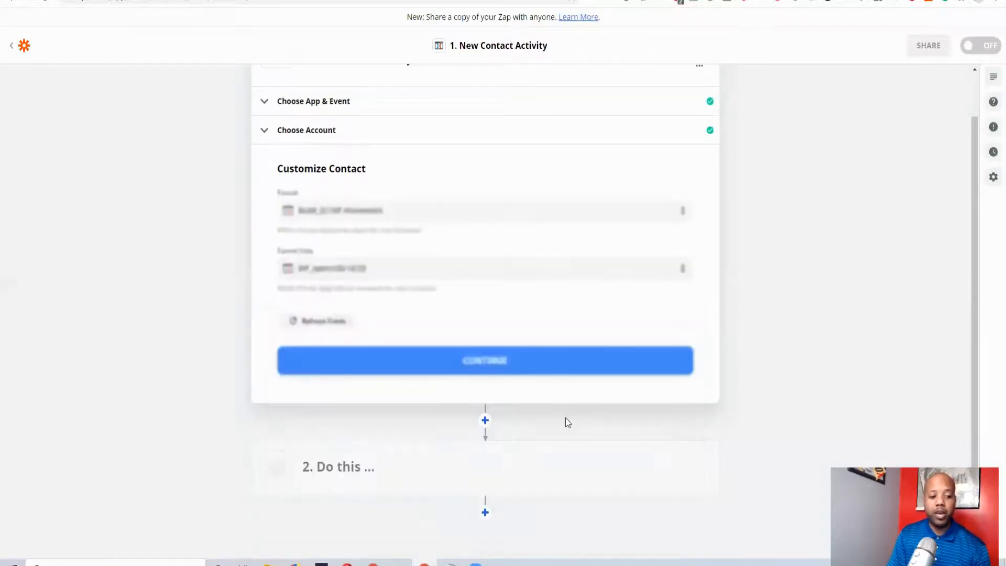
click(533, 367)
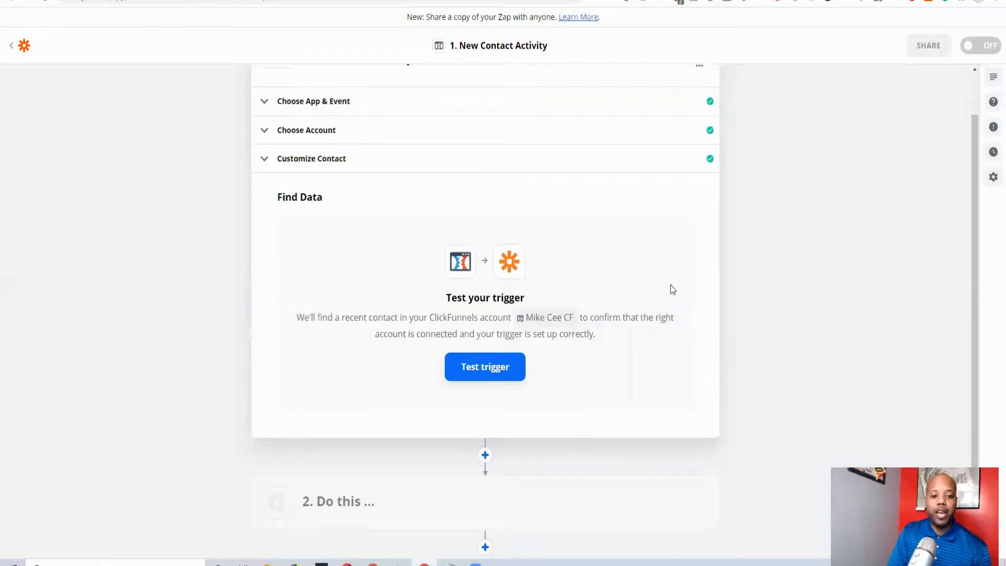
Test the trigger for the WF_optin108/18/20 funnel step
scroll(674, 287, down, 2)
scroll(674, 288, up, 3)
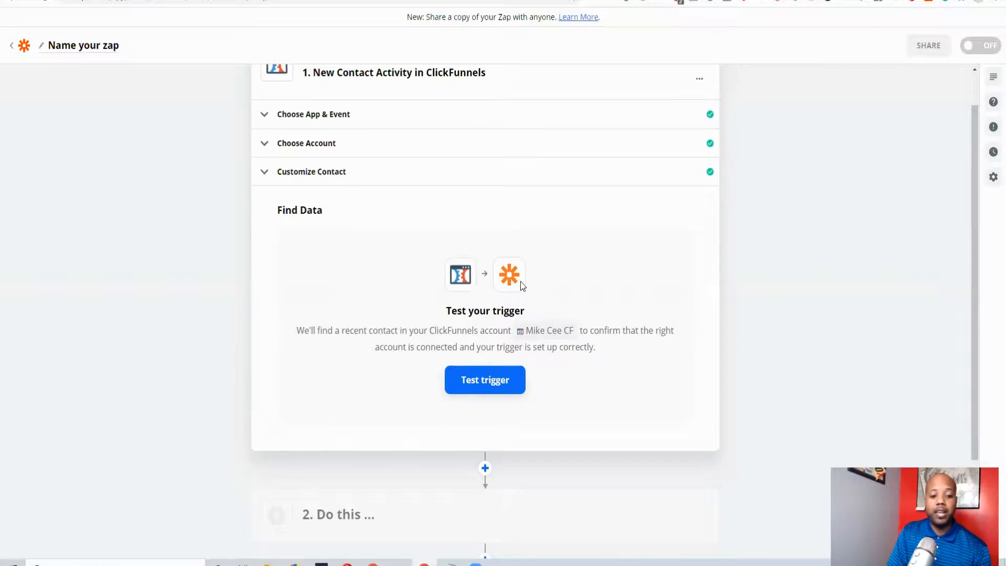
click(495, 389)
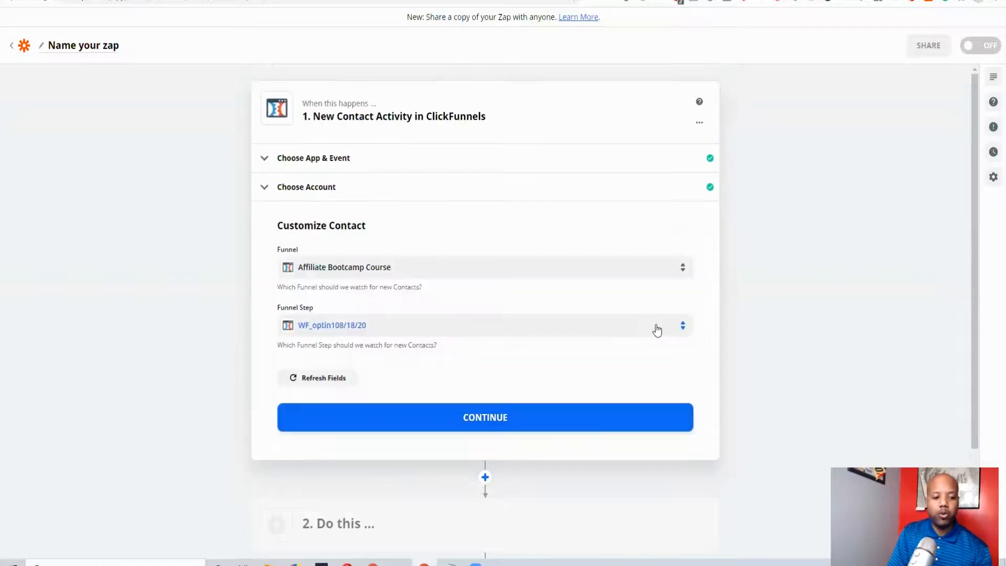
Set the watched step of the Affiliate Bootcamp Course funnel to ***Optin1 and continue to the trigger test
click(666, 330)
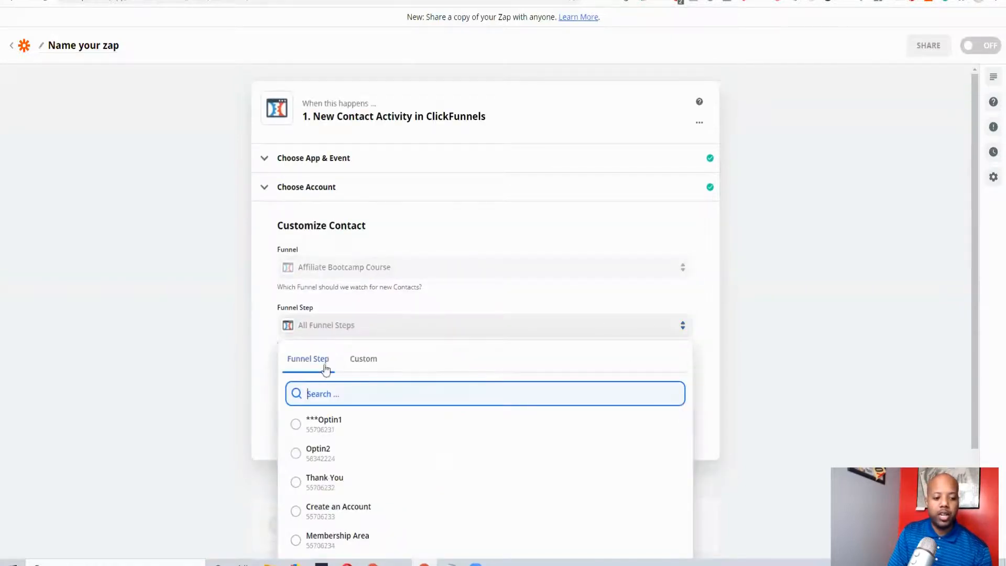
click(386, 423)
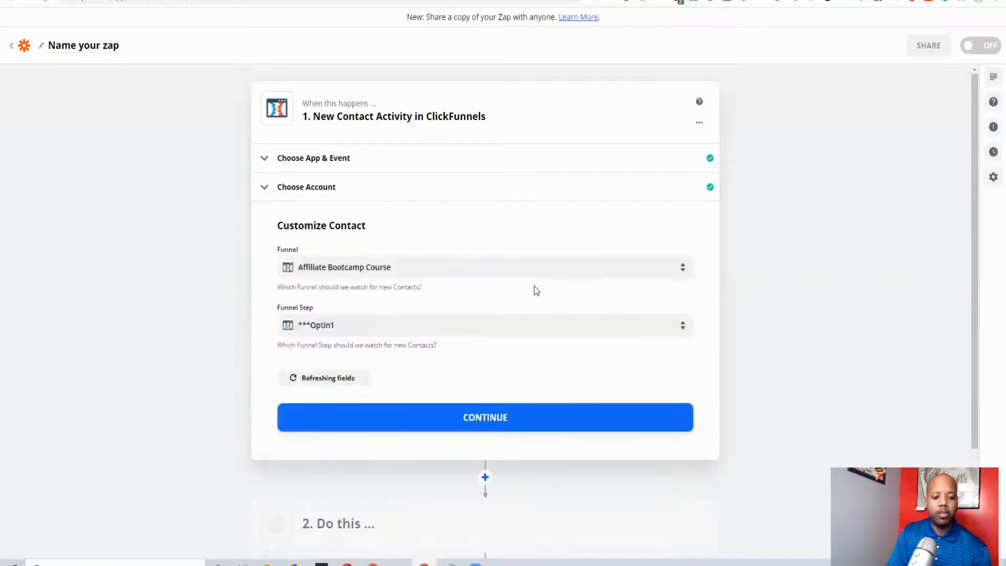
scroll(514, 292, down, 3)
click(514, 291)
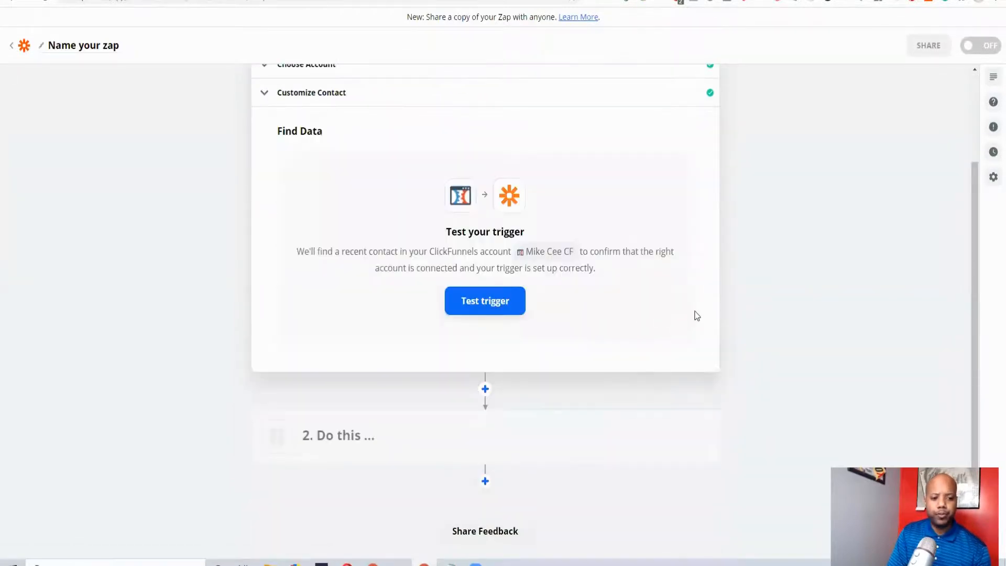
Test the trigger with a recent contact from the ***Optin1 step and continue to the zap's action
click(507, 309)
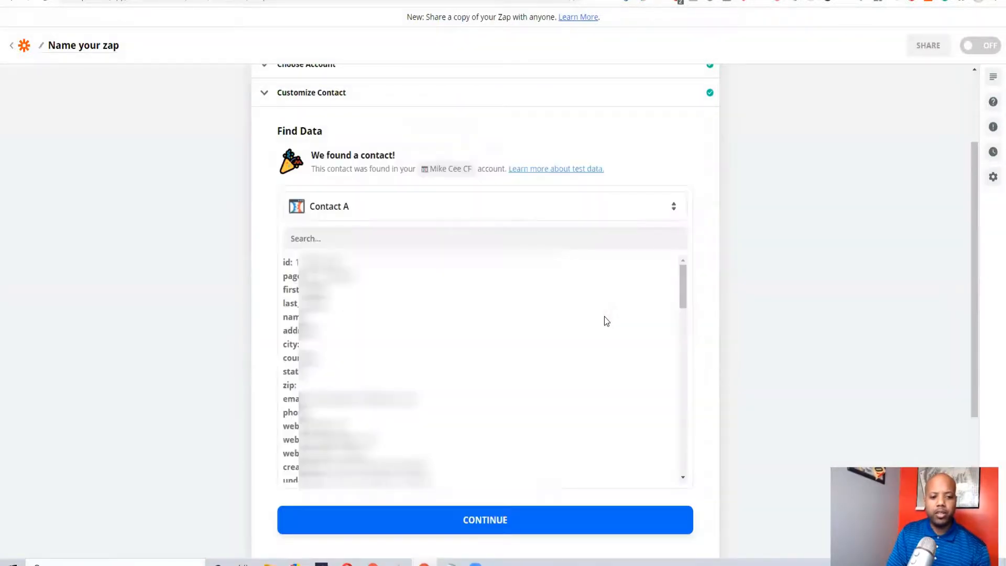
scroll(401, 378, down, 10)
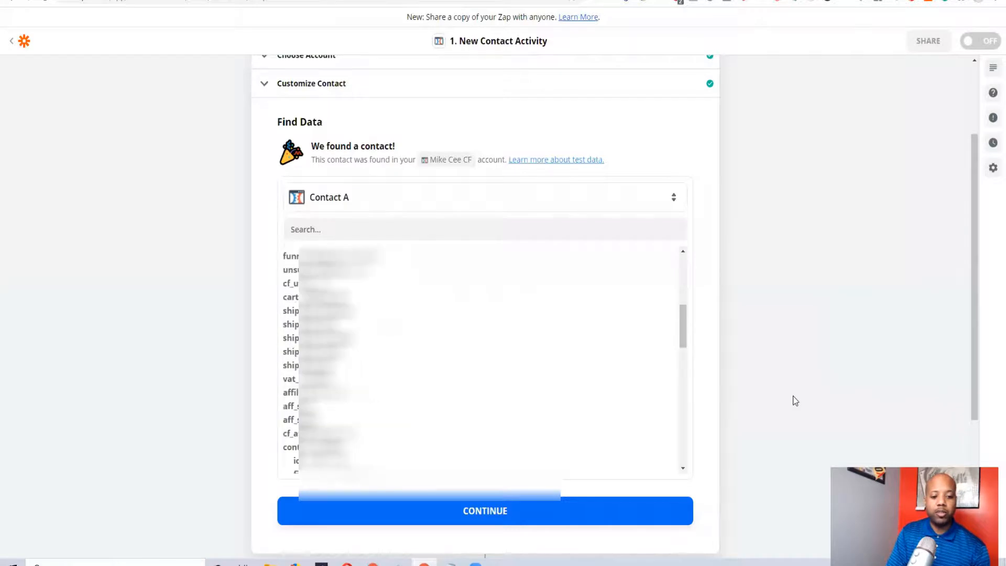
scroll(792, 399, down, 5)
click(595, 312)
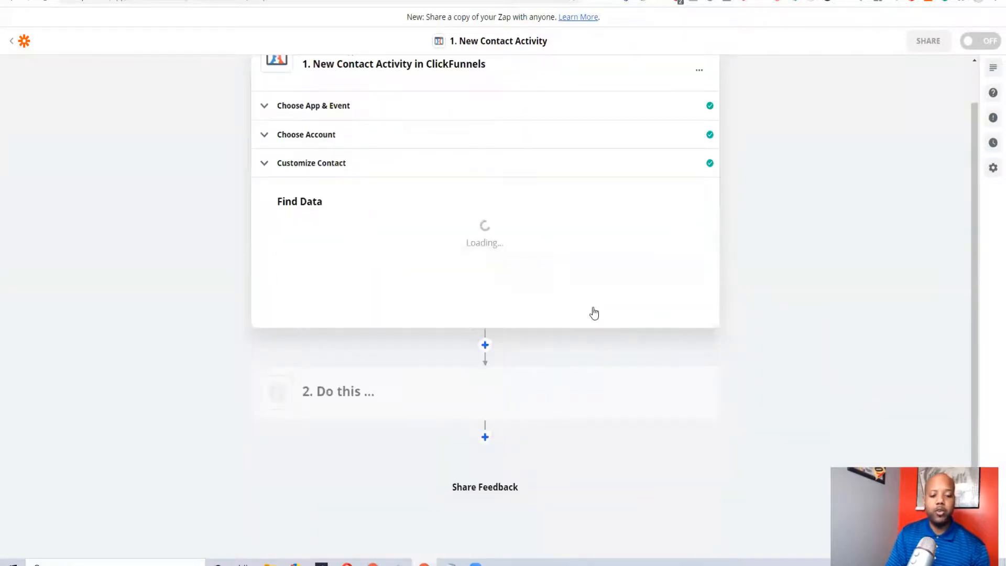
Choose SendFox as the app for the zap's second step
scroll(777, 287, down, 3)
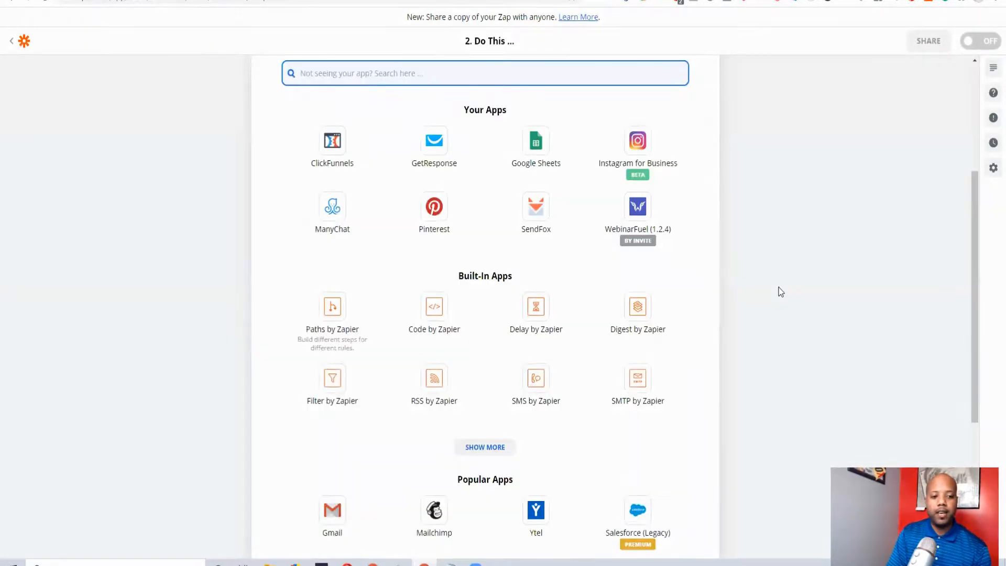
scroll(779, 287, up, 5)
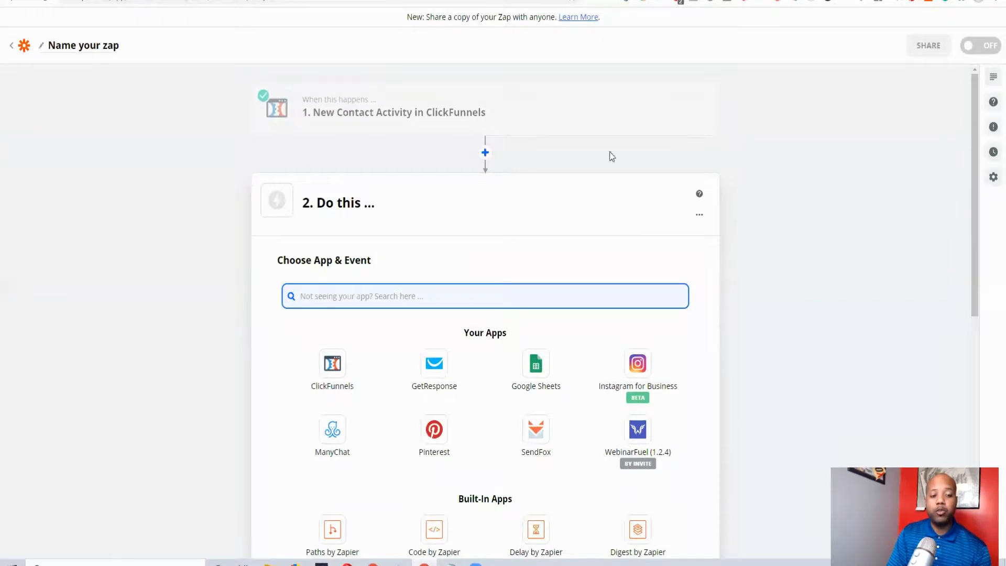
mouse_move(427, 135)
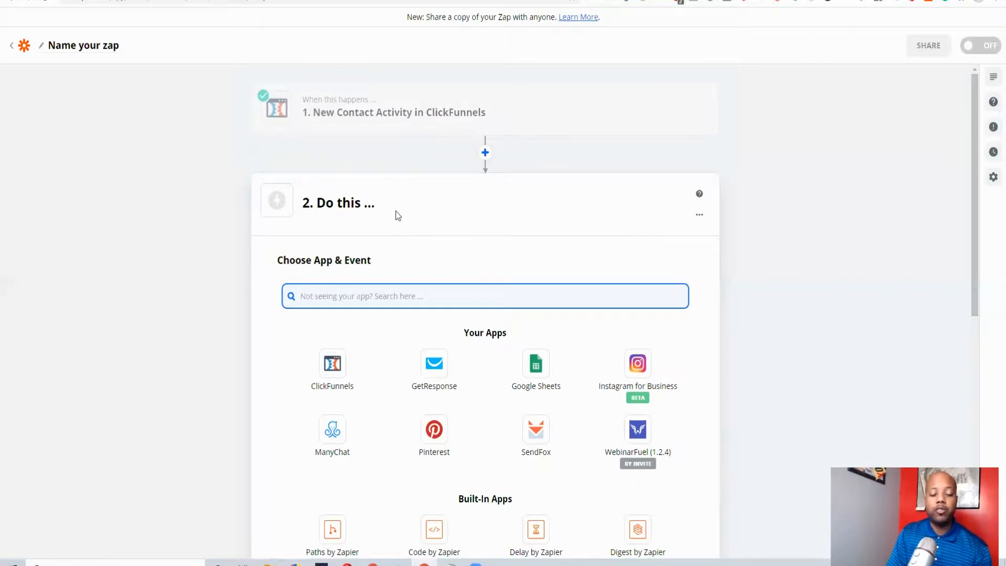
mouse_move(426, 116)
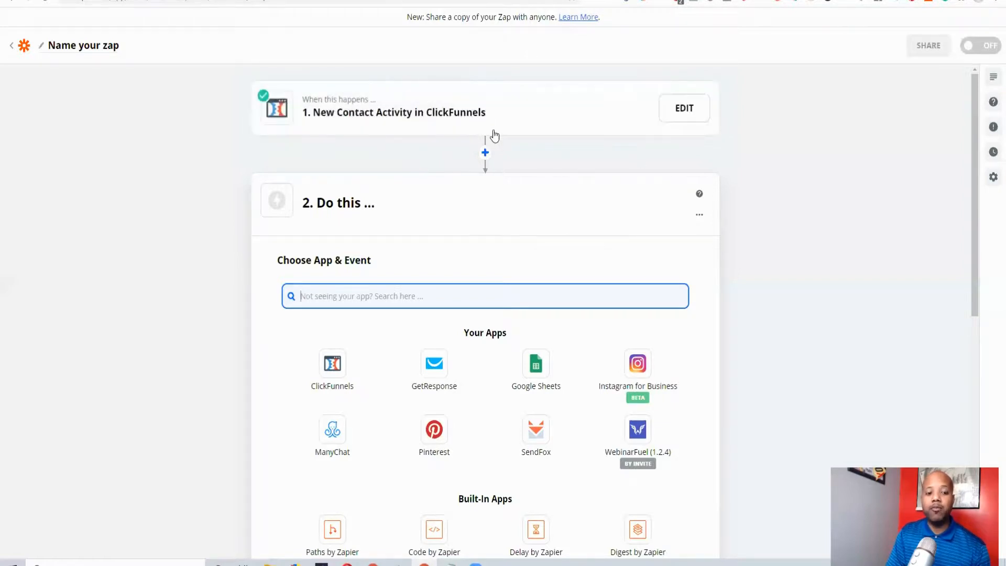
scroll(601, 275, down, 2)
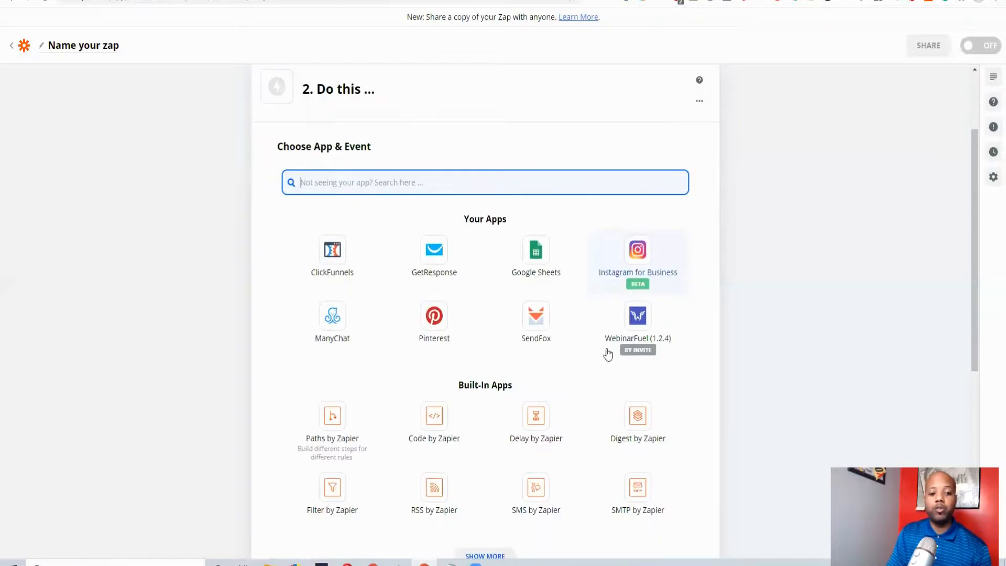
click(539, 439)
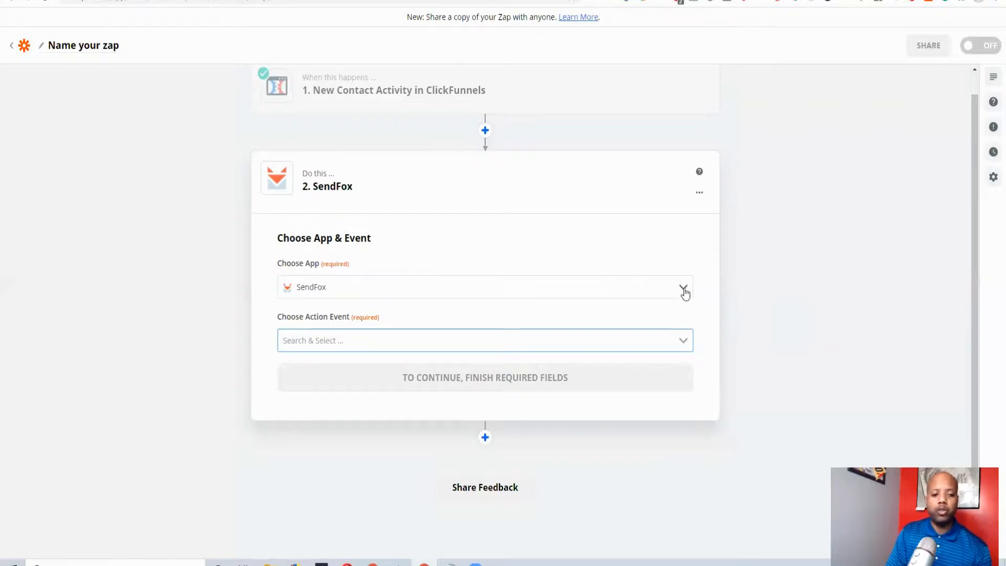
Set the SendFox action event to Find List and continue to the account selection
click(683, 340)
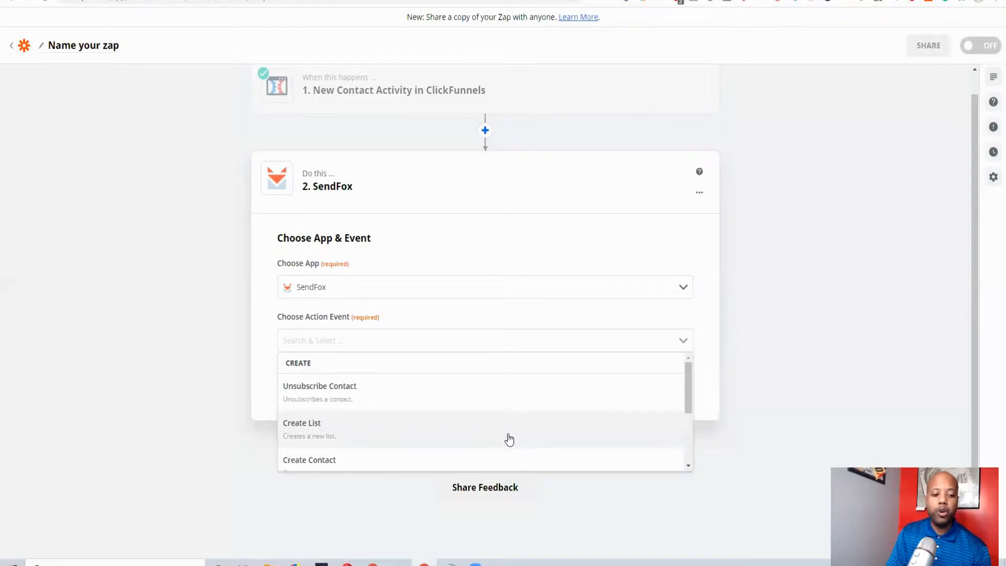
scroll(509, 439, down, 1)
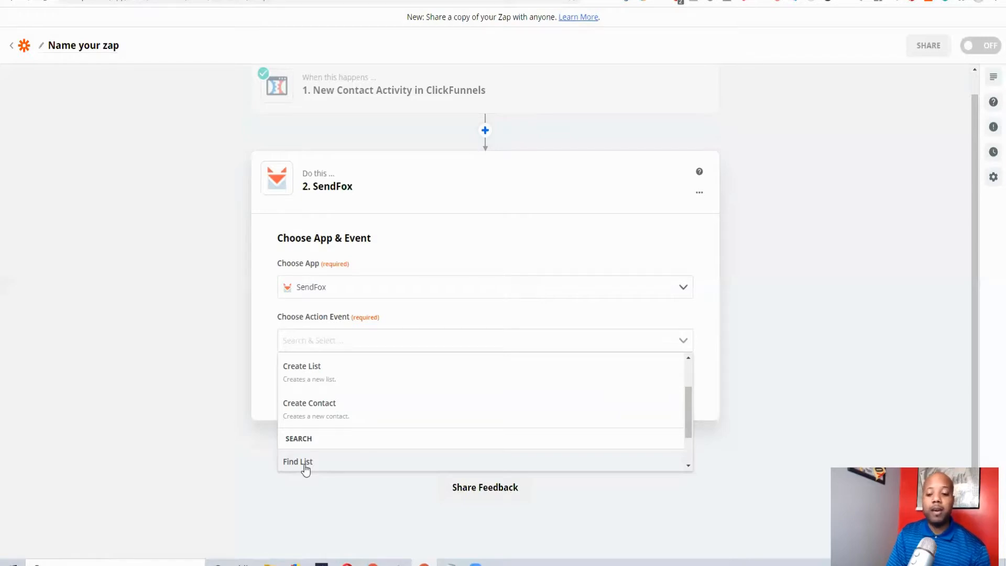
click(444, 467)
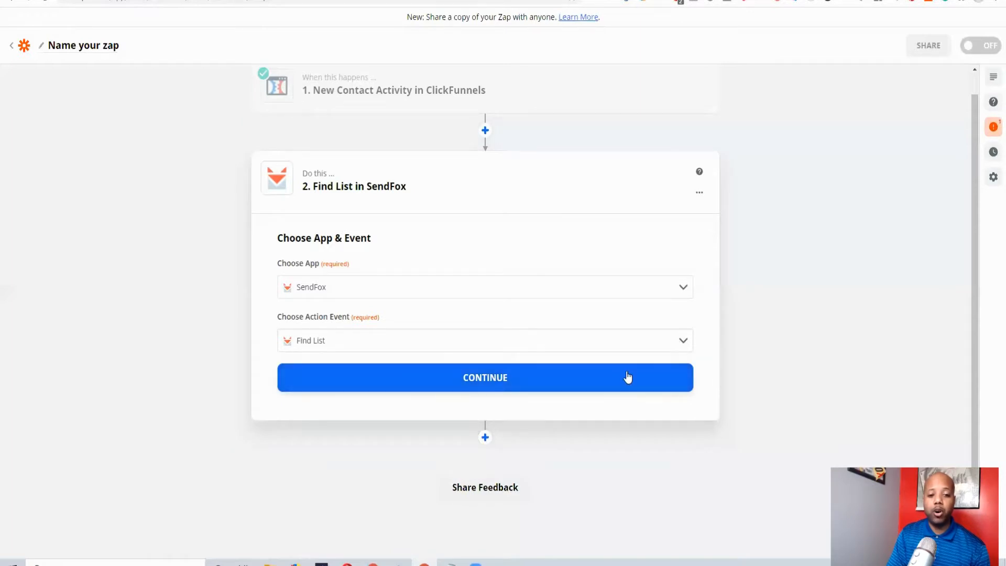
click(674, 387)
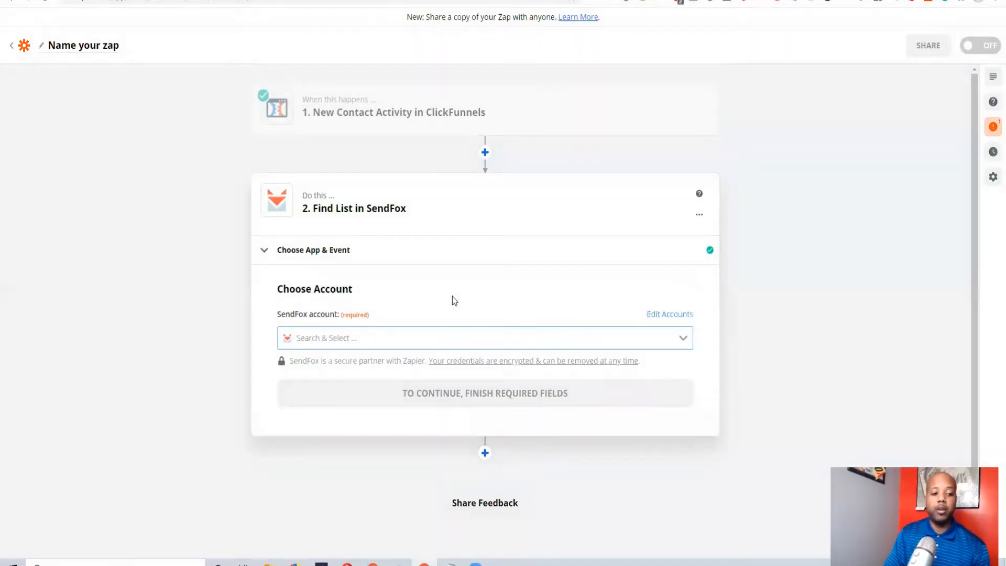
Select the connected SendFox account for the Find List action and continue to the list customization
click(654, 339)
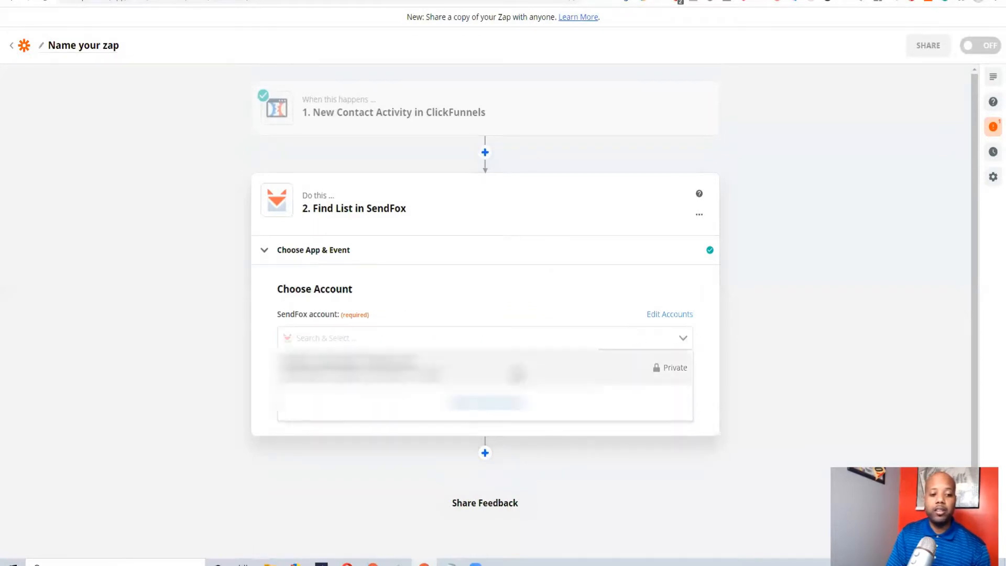
click(317, 366)
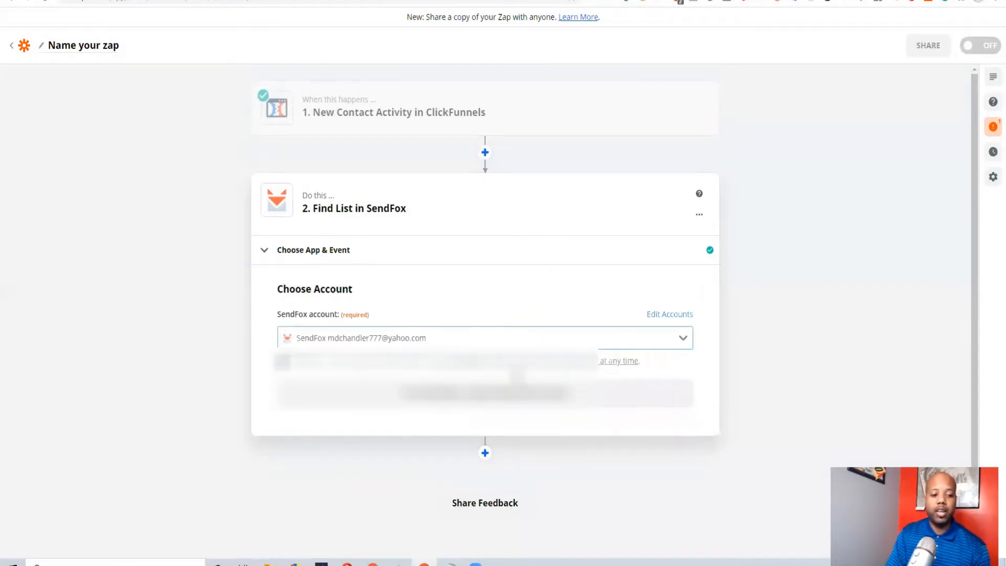
click(643, 392)
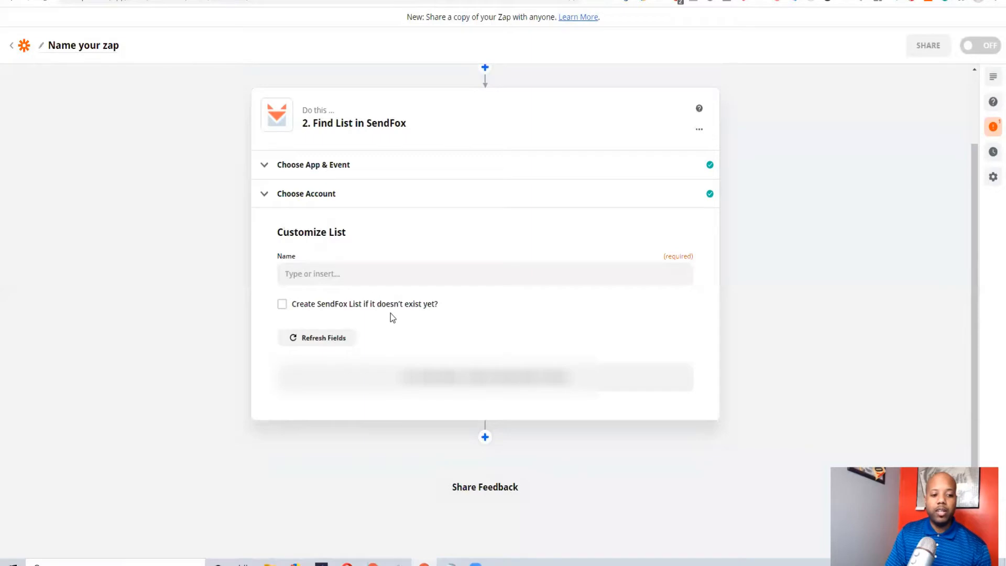
Insert the Email field from the ClickFunnels trigger data into the SendFox list's Name
click(446, 278)
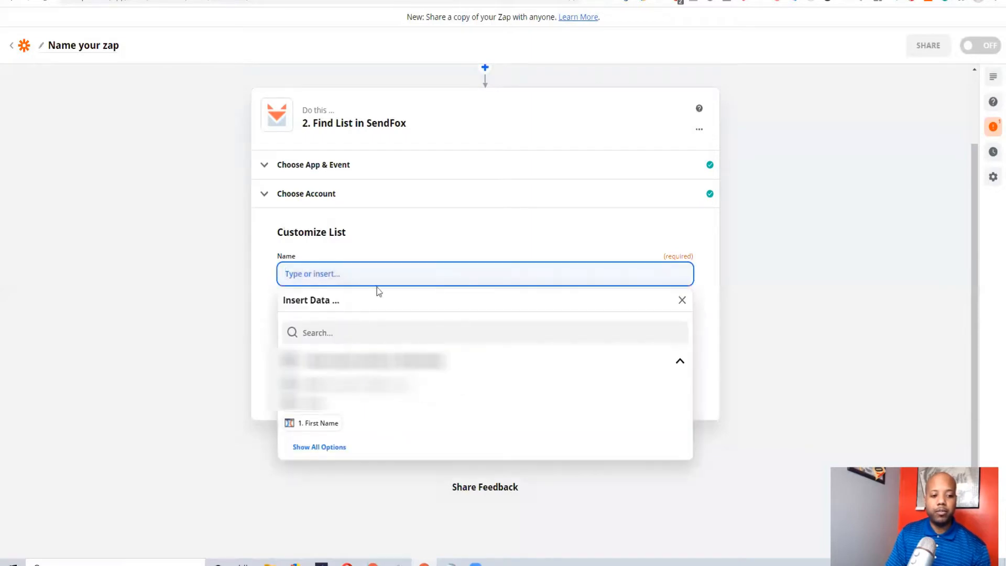
click(452, 220)
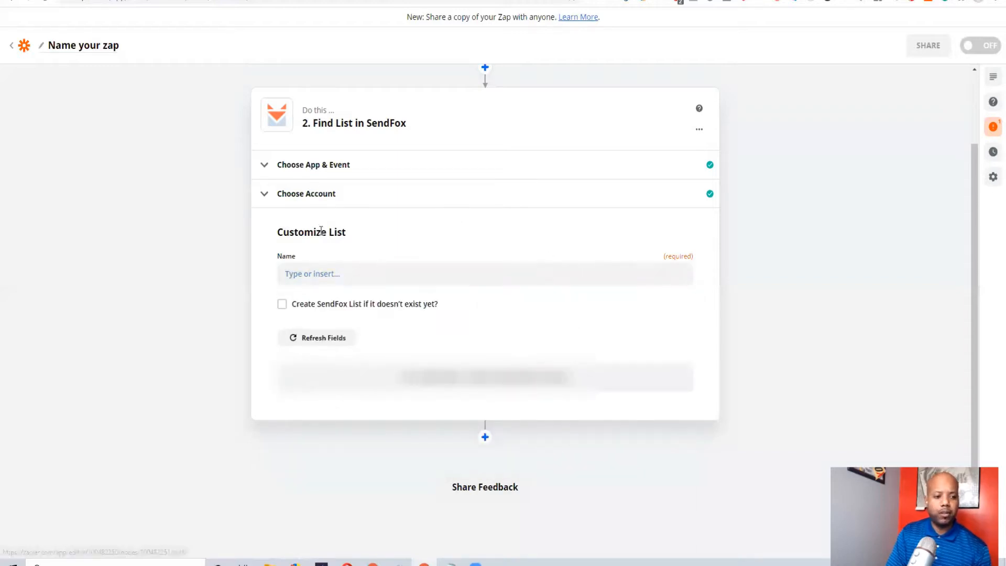
click(306, 281)
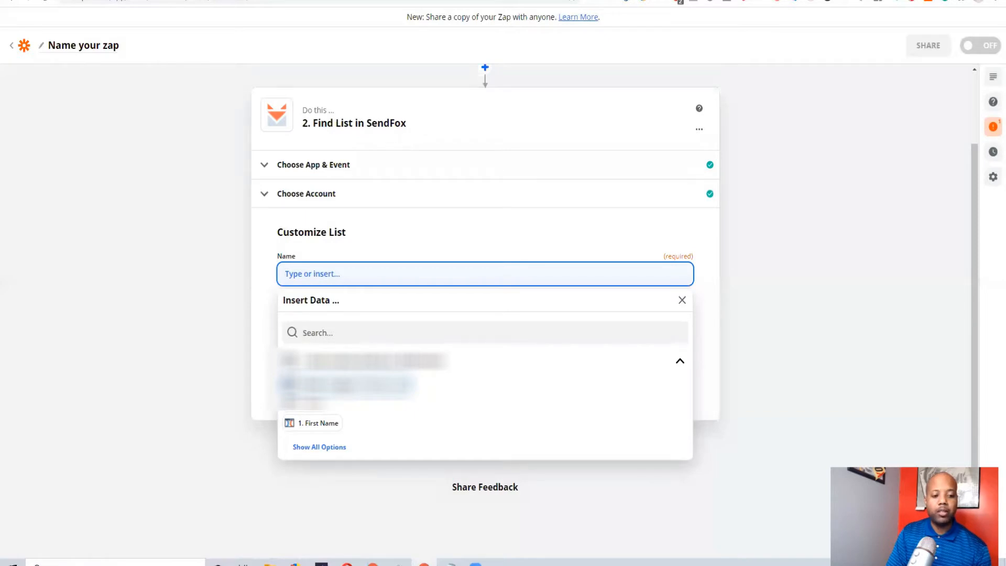
click(319, 448)
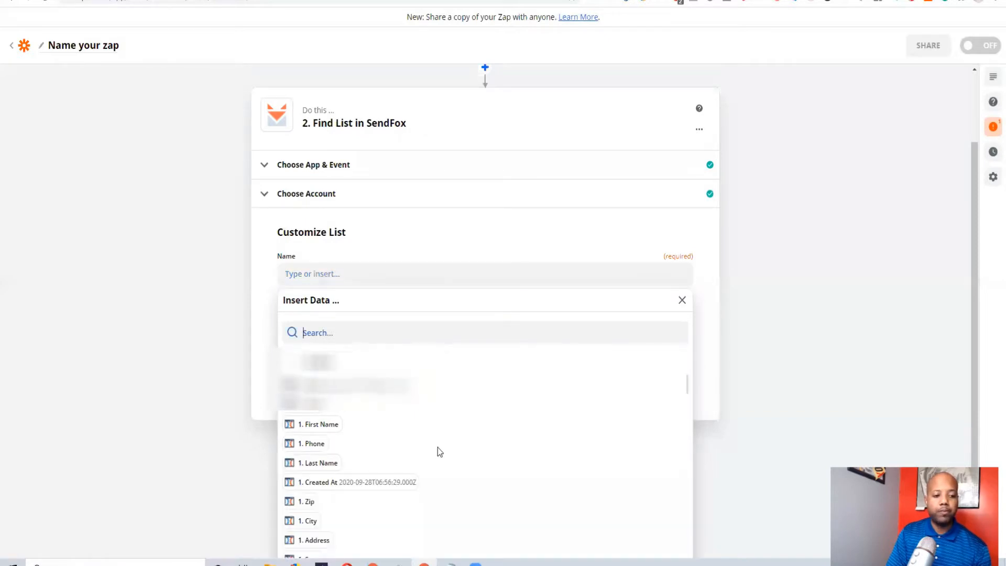
scroll(489, 384, down, 1)
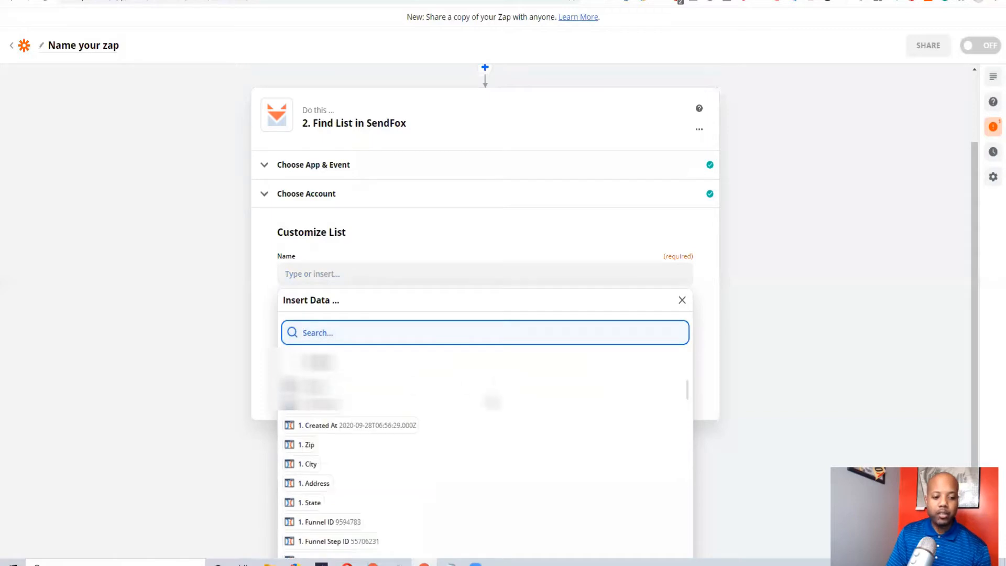
scroll(489, 398, up, 1)
click(346, 387)
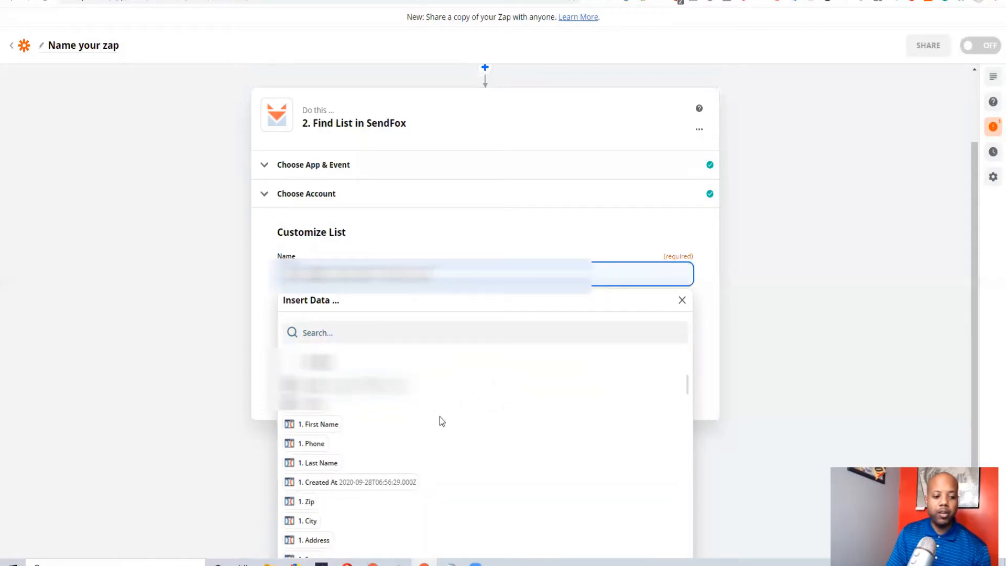
Add the trigger's First Name and Contact Profile First Name fields to the SendFox list's Name
click(330, 425)
scroll(428, 439, down, 5)
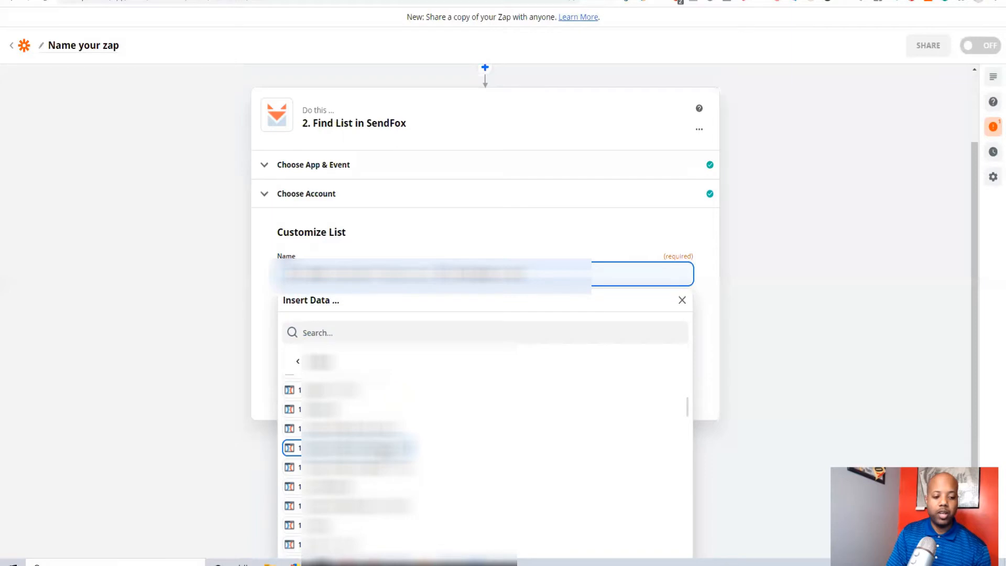
click(356, 447)
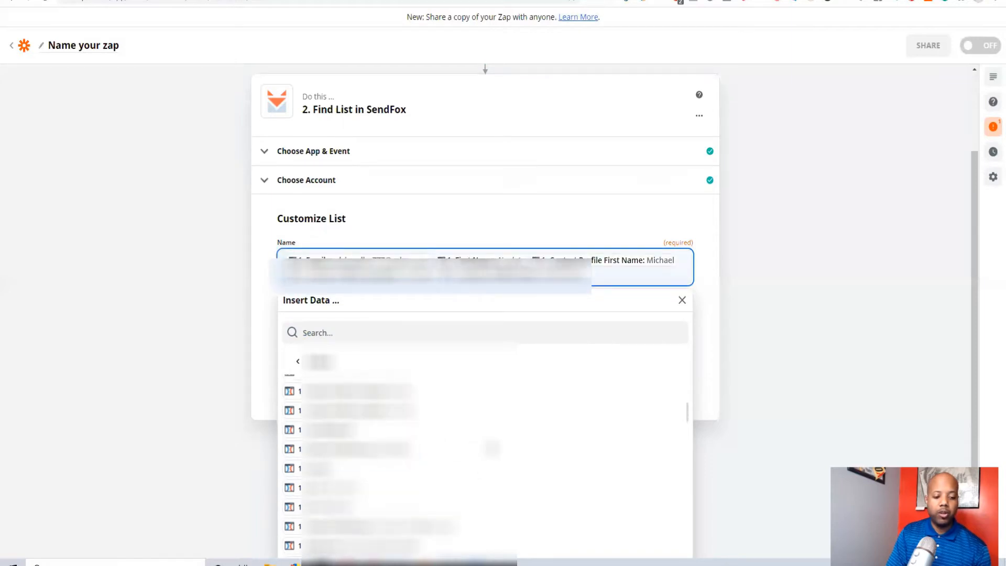
scroll(491, 448, down, 1)
scroll(372, 461, down, 3)
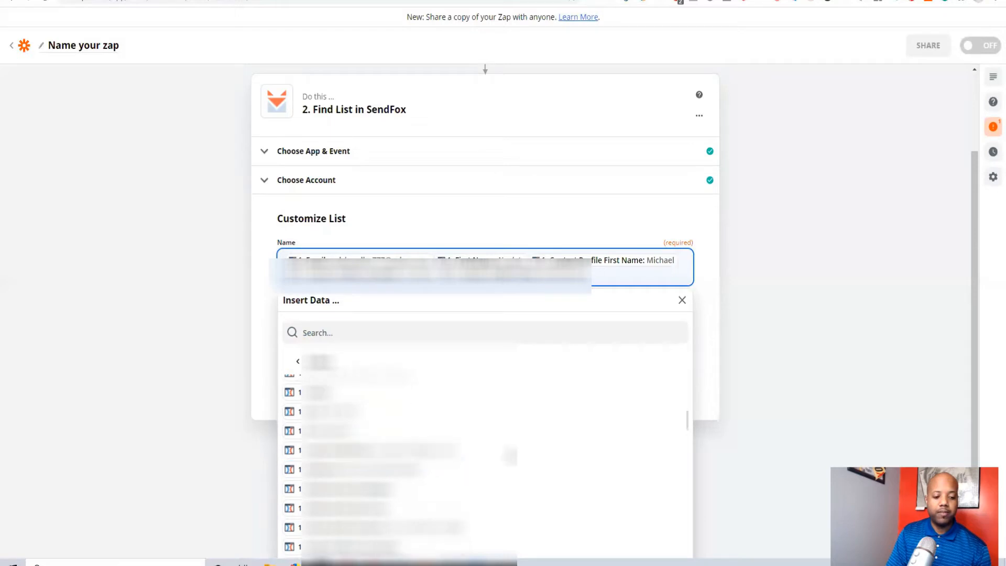
click(719, 374)
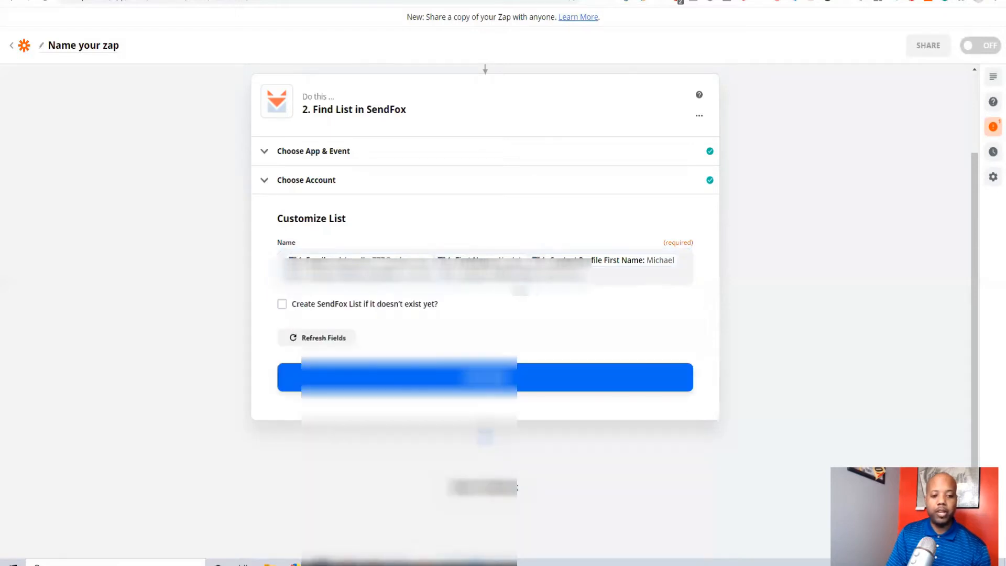
Continue from the list customization and run the Find List test with Test & Continue
click(640, 388)
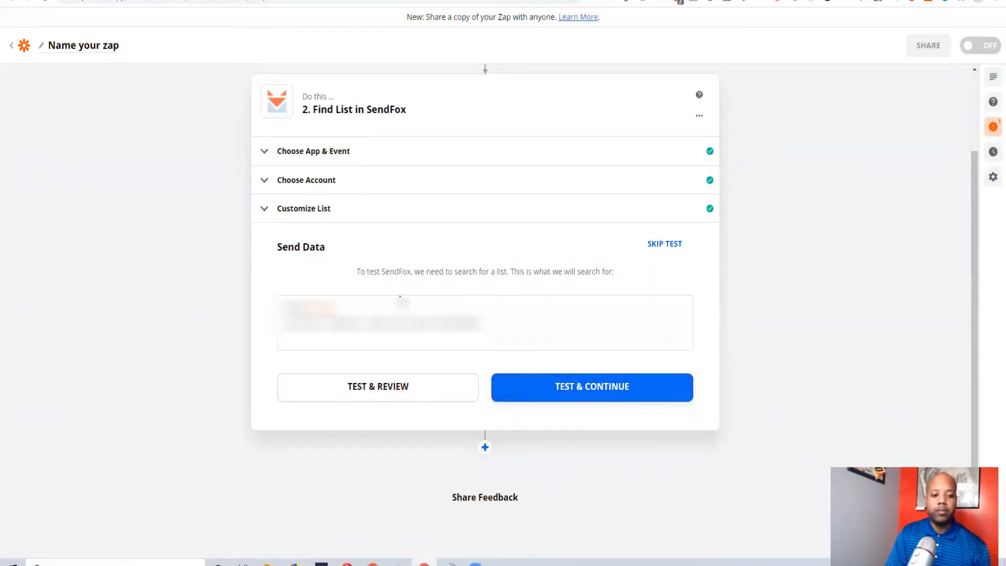
click(588, 386)
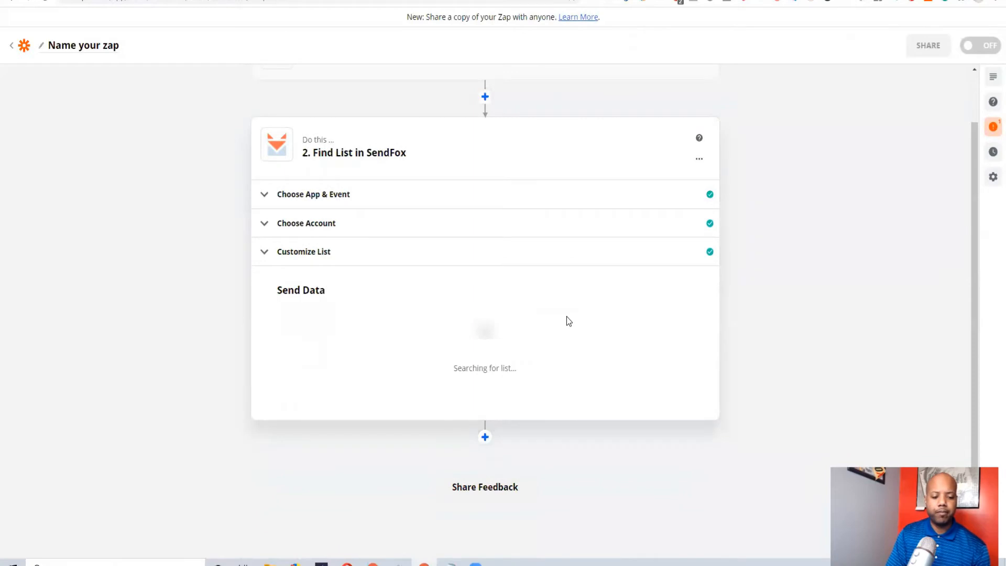